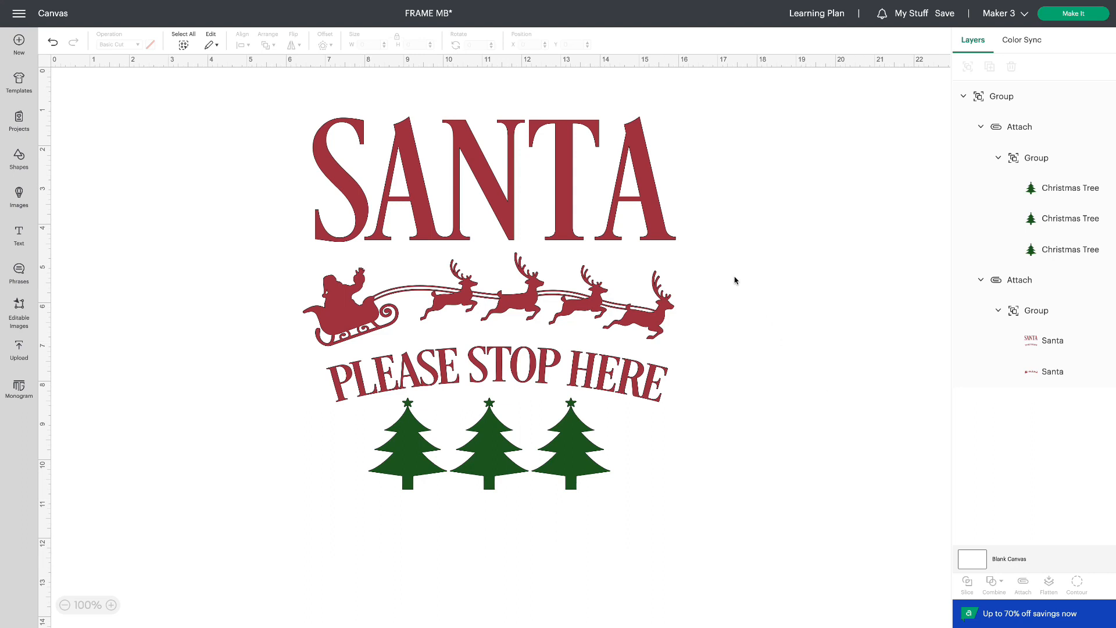
Step: Move the finished red and green Santa design to the right half of the canvas and search the editable images for "santa stop"
drag(564, 302, 785, 294)
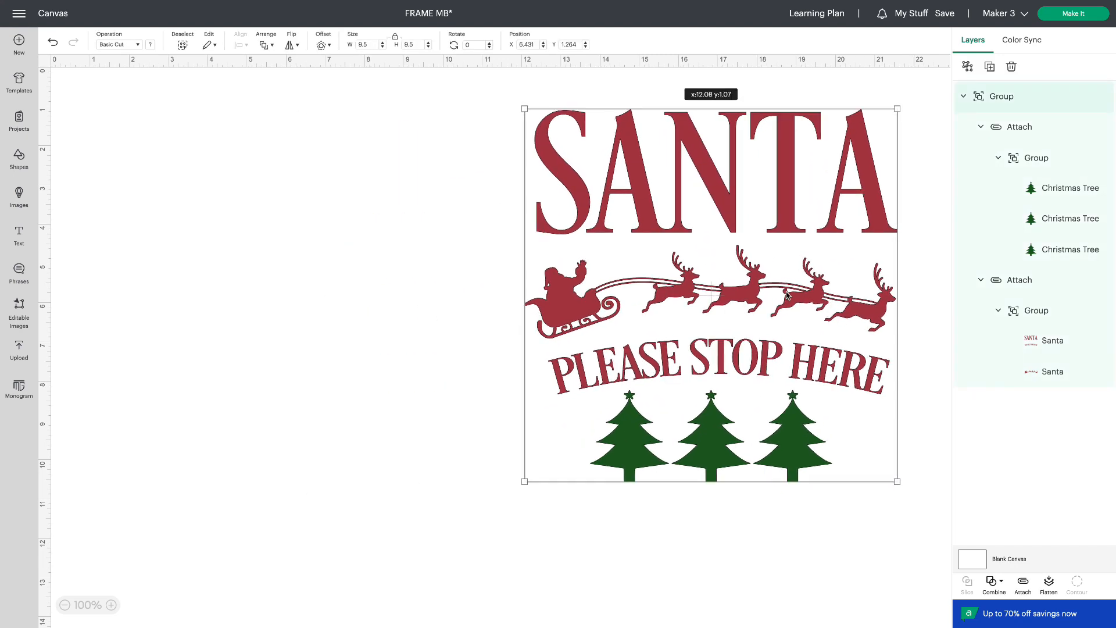
click(19, 314)
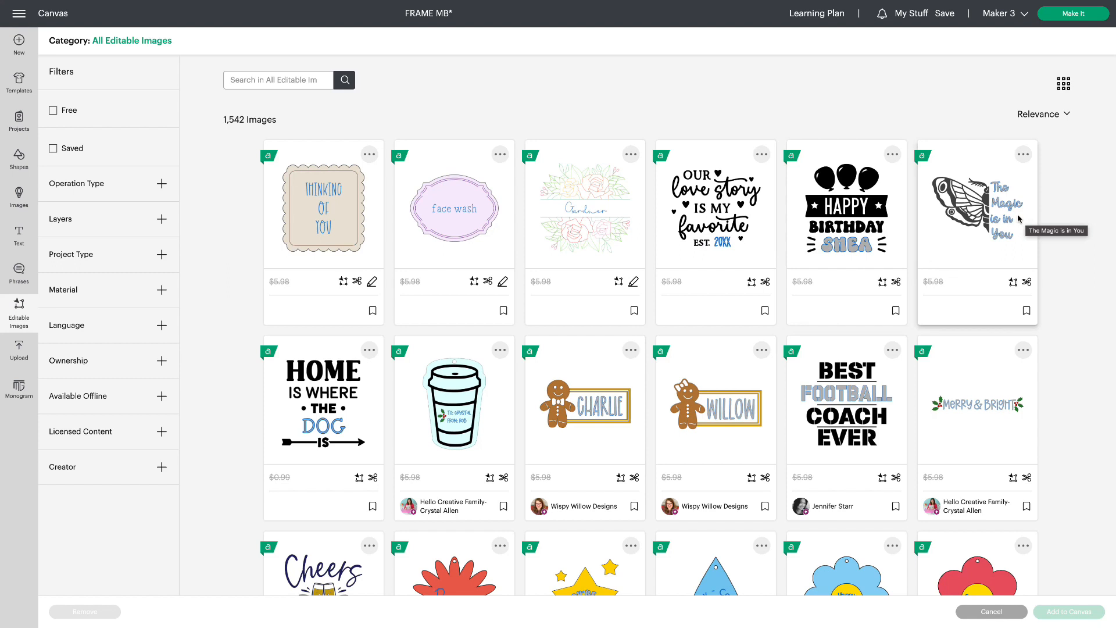
click(270, 79)
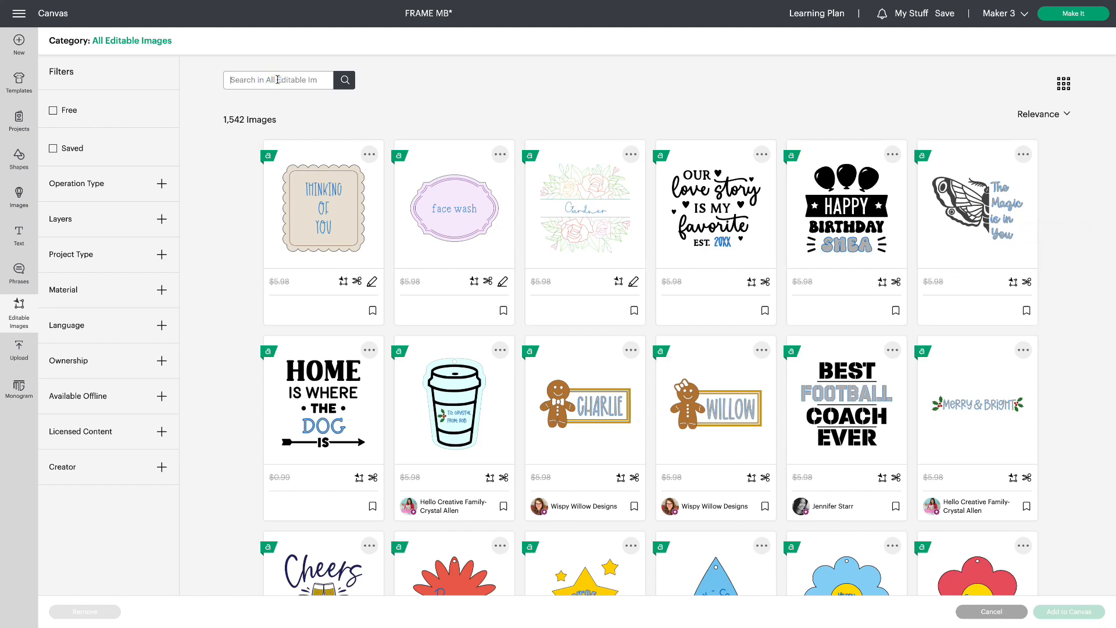
text(santa stop)
key(Return)
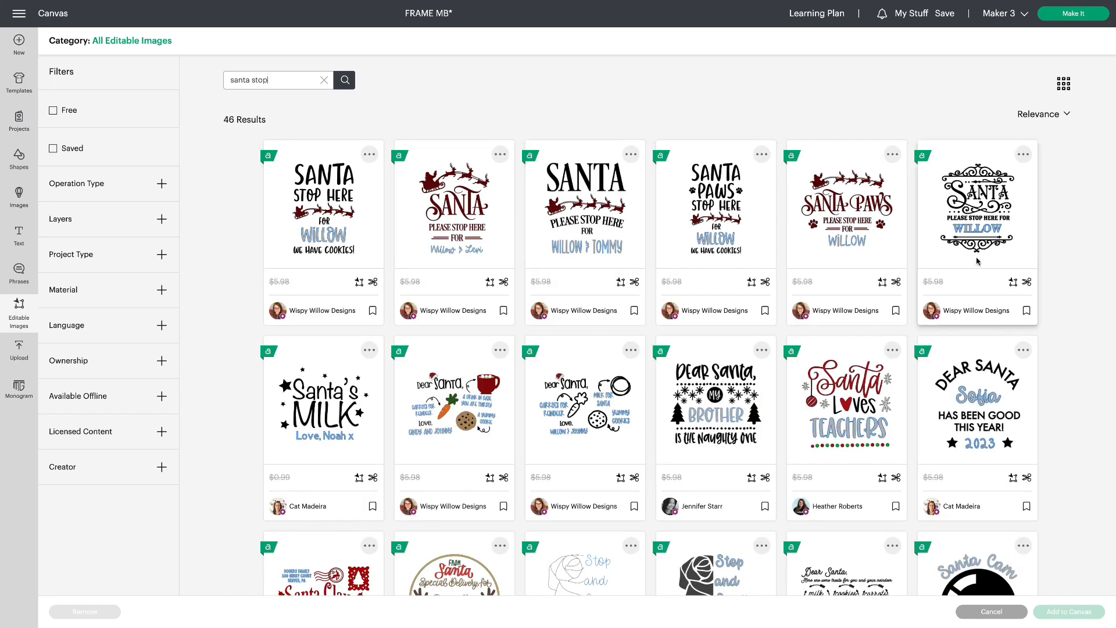
Step: Add the "Santa Please Stop Here For" design with the large black SANTA lettering to the canvas, beside the finished design
click(599, 184)
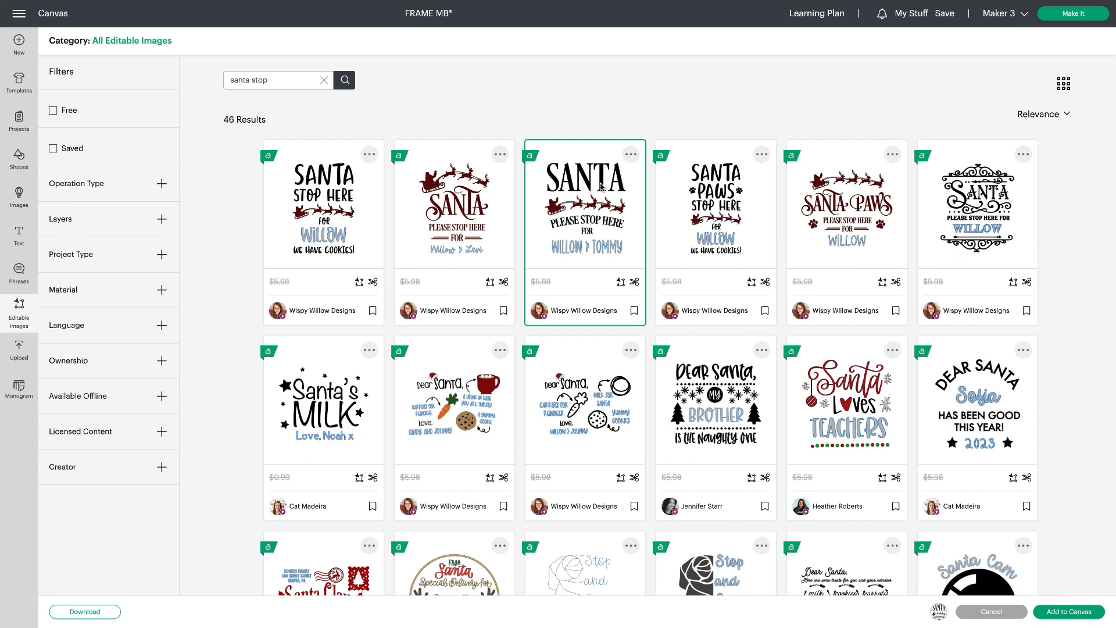
click(1069, 612)
drag(317, 159, 346, 167)
click(509, 507)
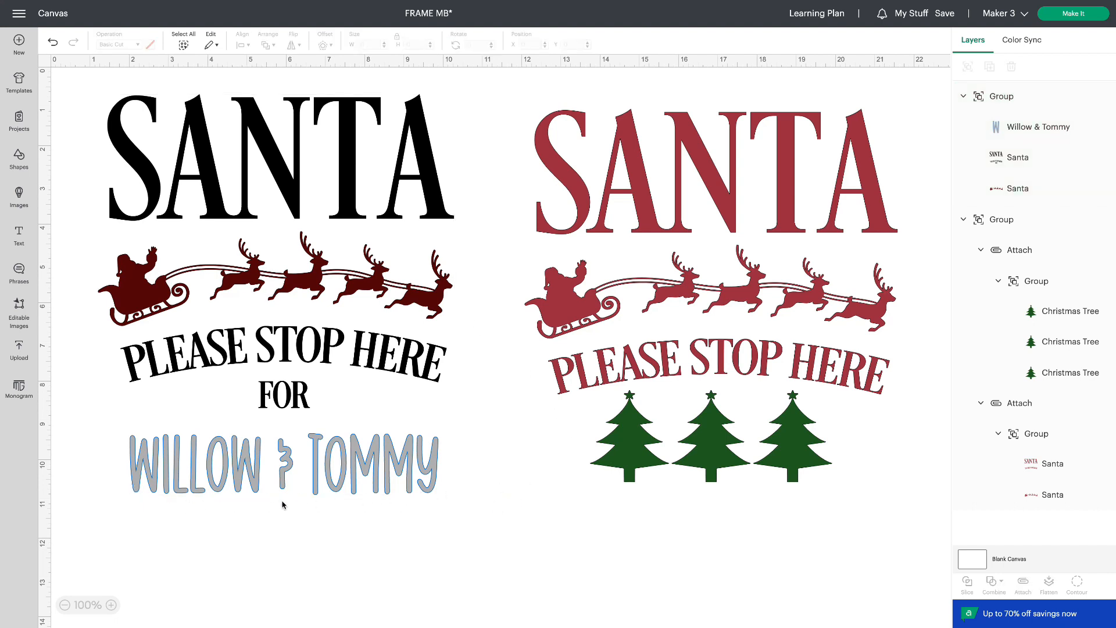
Step: Delete the editable names line beneath "FOR" in the newly added Santa design
double_click(342, 485)
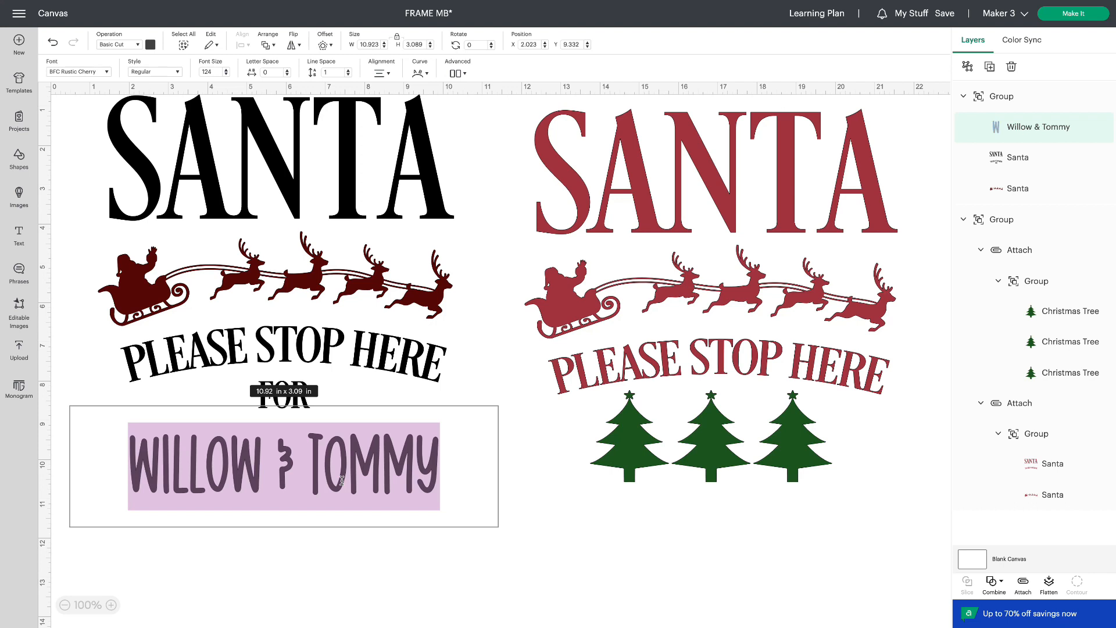
key(BackSpace)
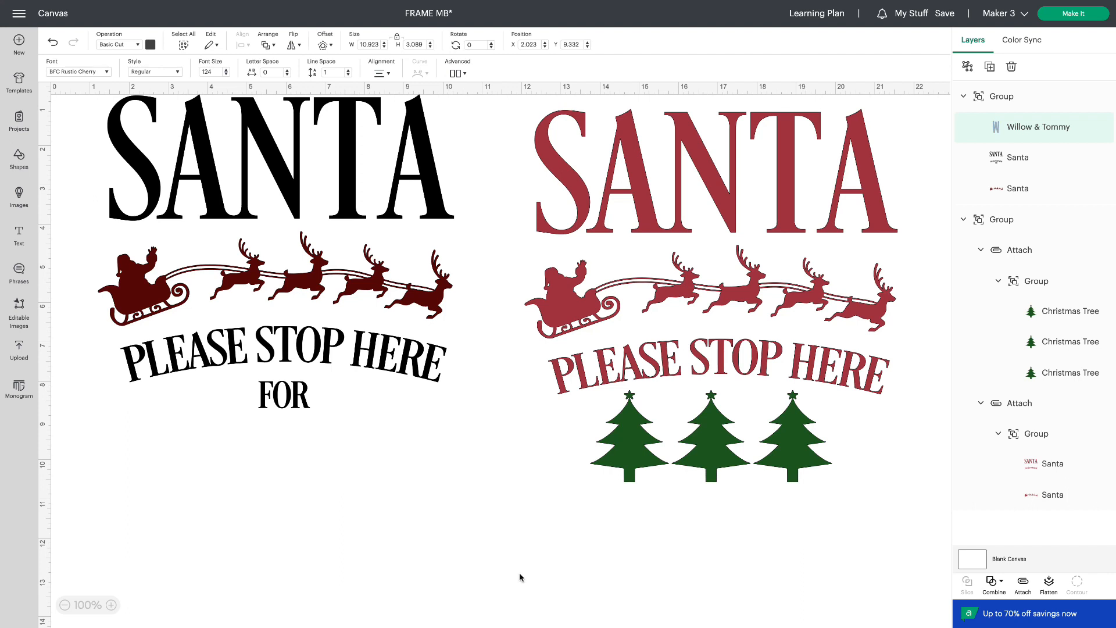
click(452, 599)
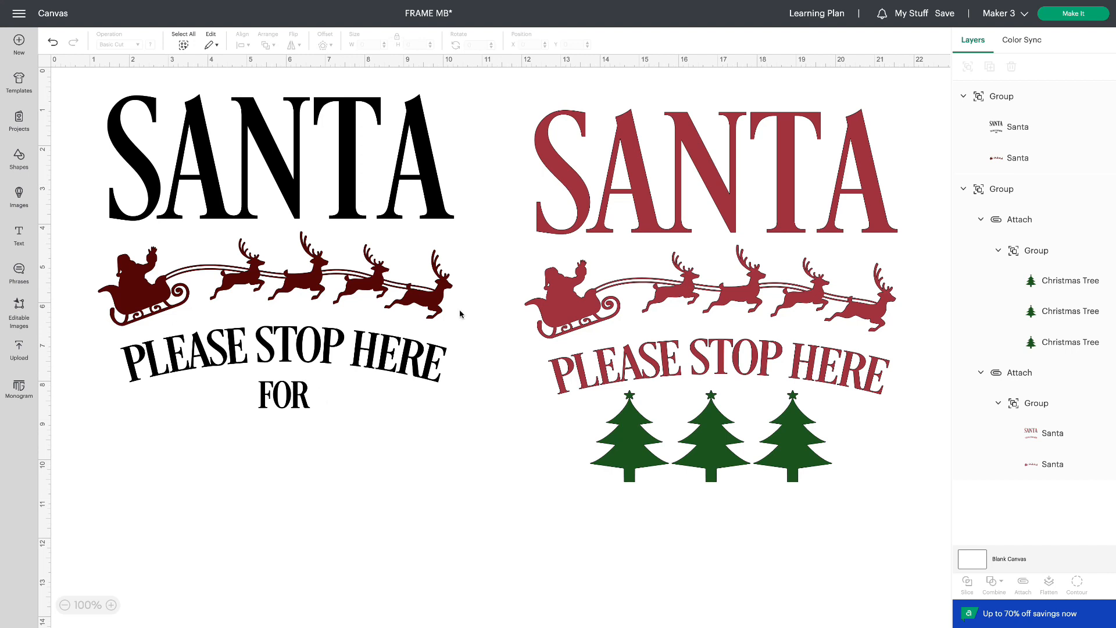
Step: Use Contour on the new design's black lettering layer to hide the letters F and R of the word "FOR"
click(1021, 127)
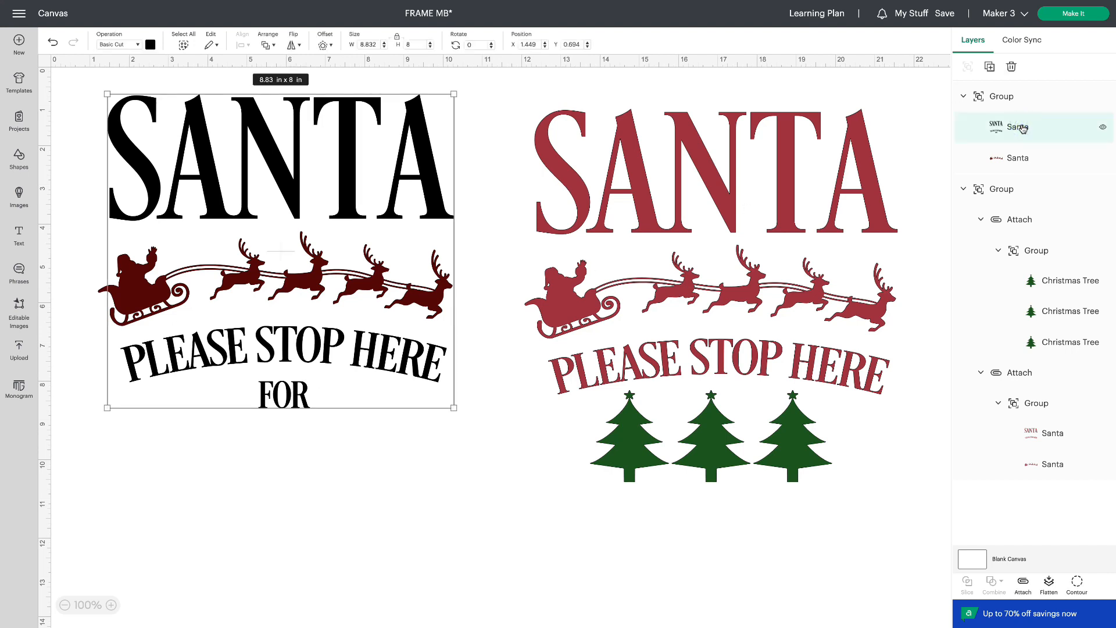
click(1076, 582)
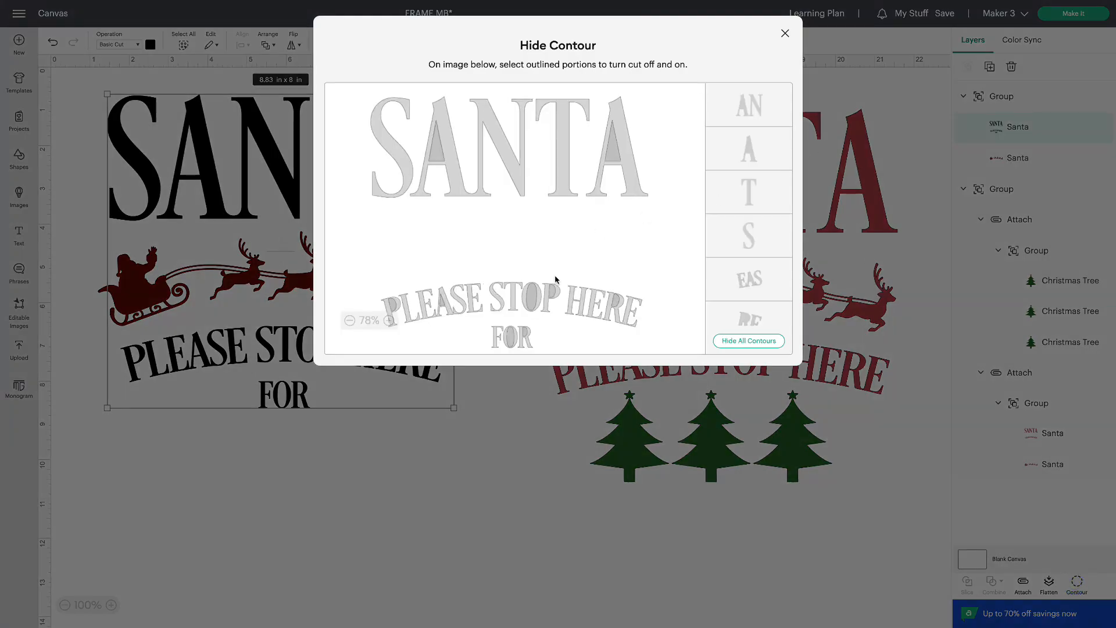
click(498, 344)
click(504, 341)
click(503, 341)
click(528, 343)
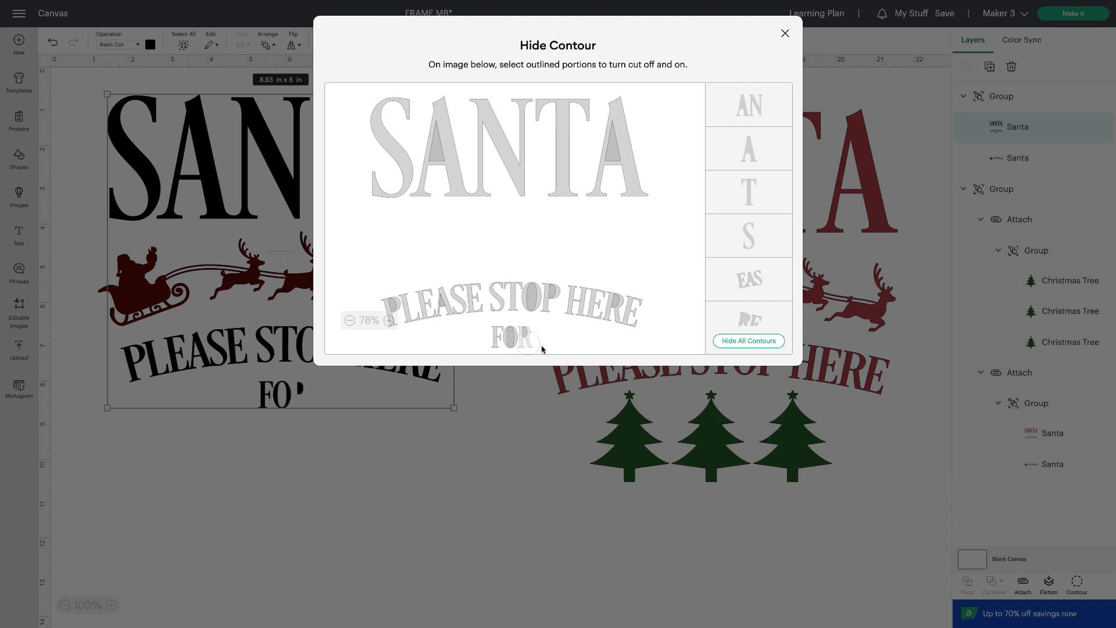
click(496, 339)
click(514, 343)
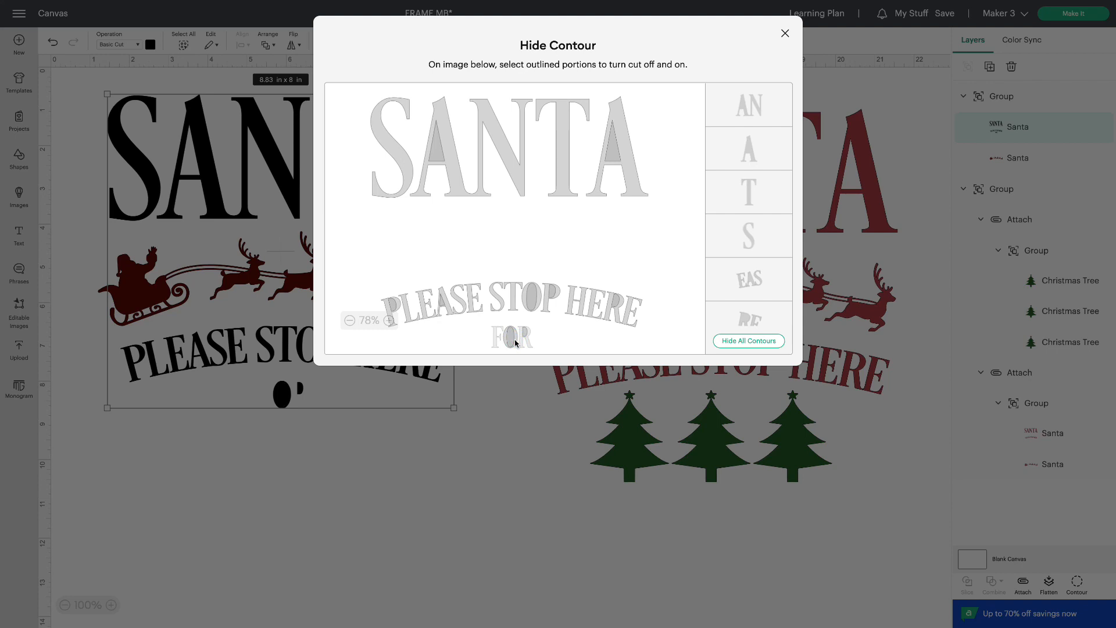
click(526, 338)
Step: Hide the remaining O of "FOR" among the lettering's contours and close the contour editor
scroll(768, 246, down, 5)
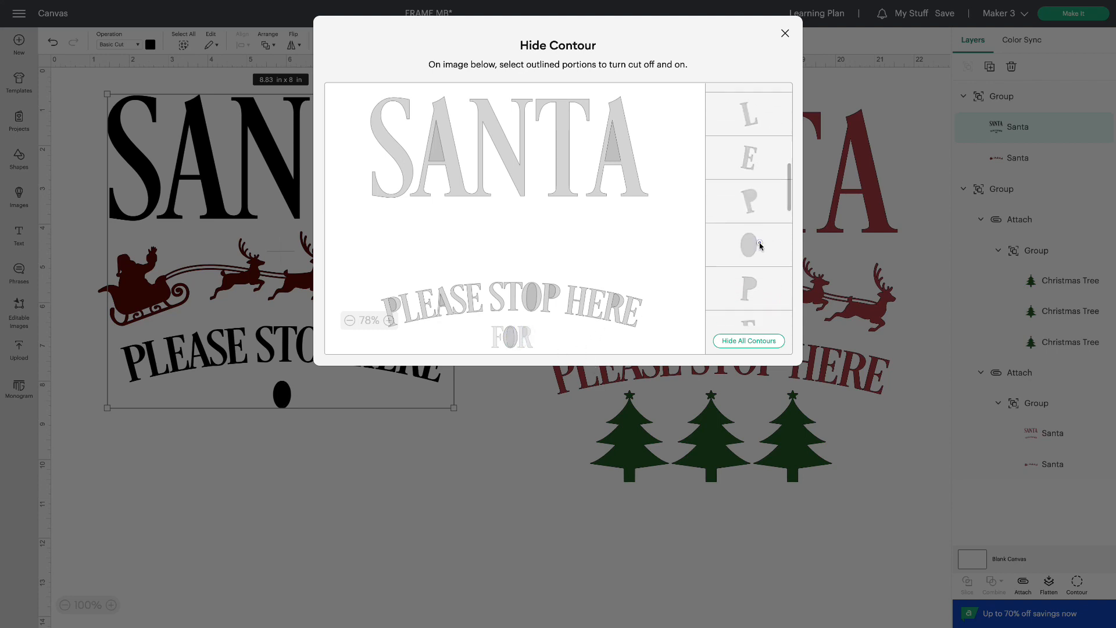
click(760, 244)
click(760, 244)
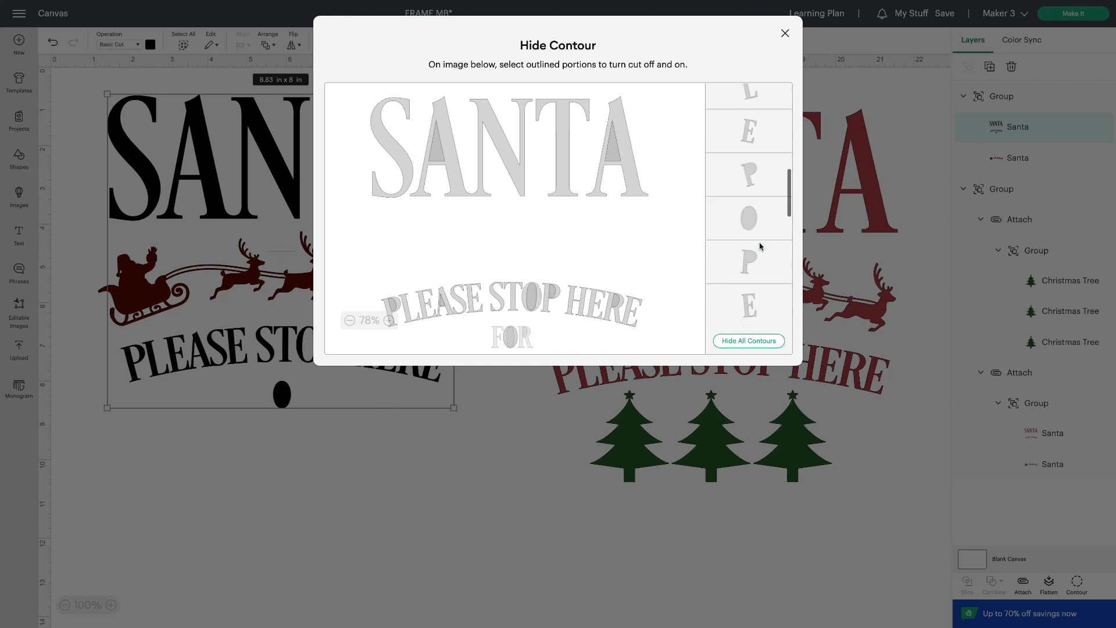
scroll(760, 246, down, 3)
scroll(760, 246, down, 1)
click(750, 285)
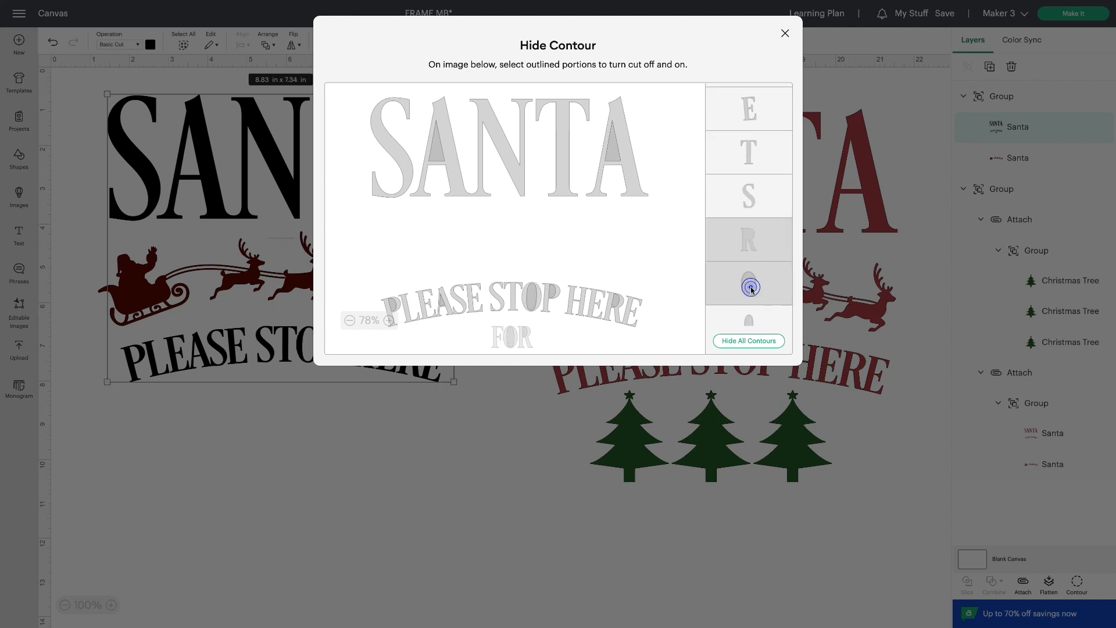
click(267, 486)
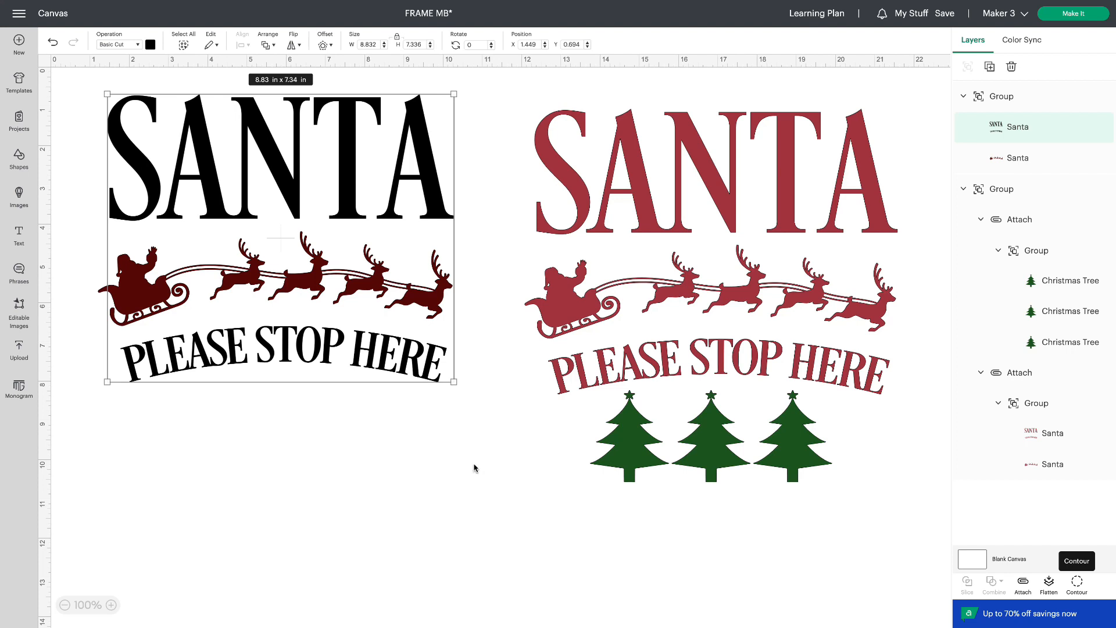
Step: Move the finished design farther right to about X 13.1, Y 1.0, and recolor the new design's sleigh and reindeer layer bright dark red
scroll(474, 468, right, 1)
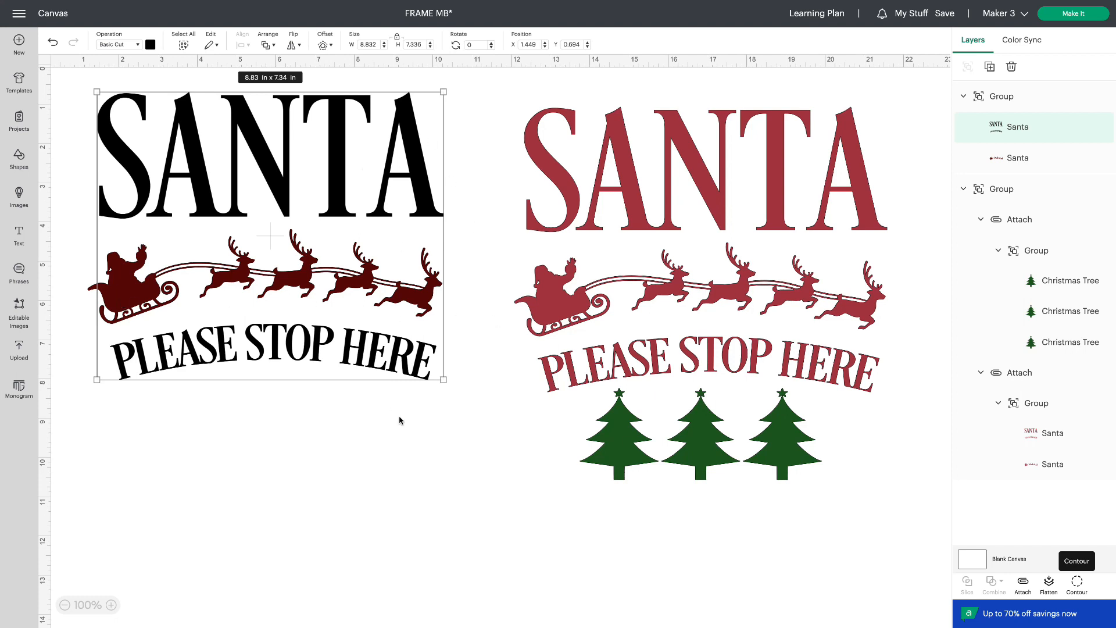
drag(837, 368, 879, 365)
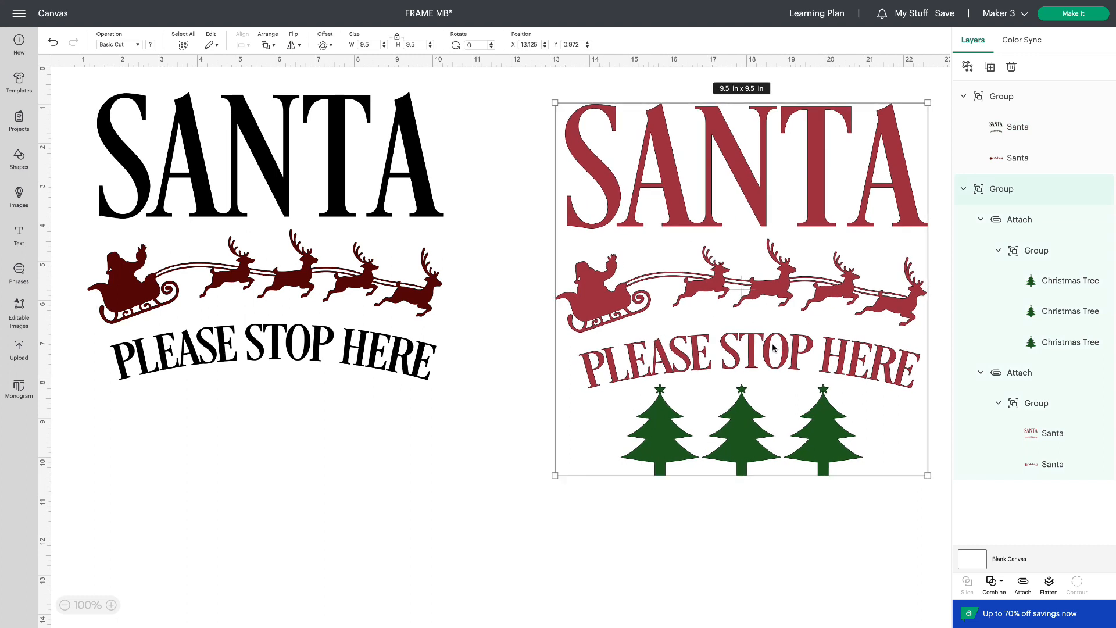
click(1033, 159)
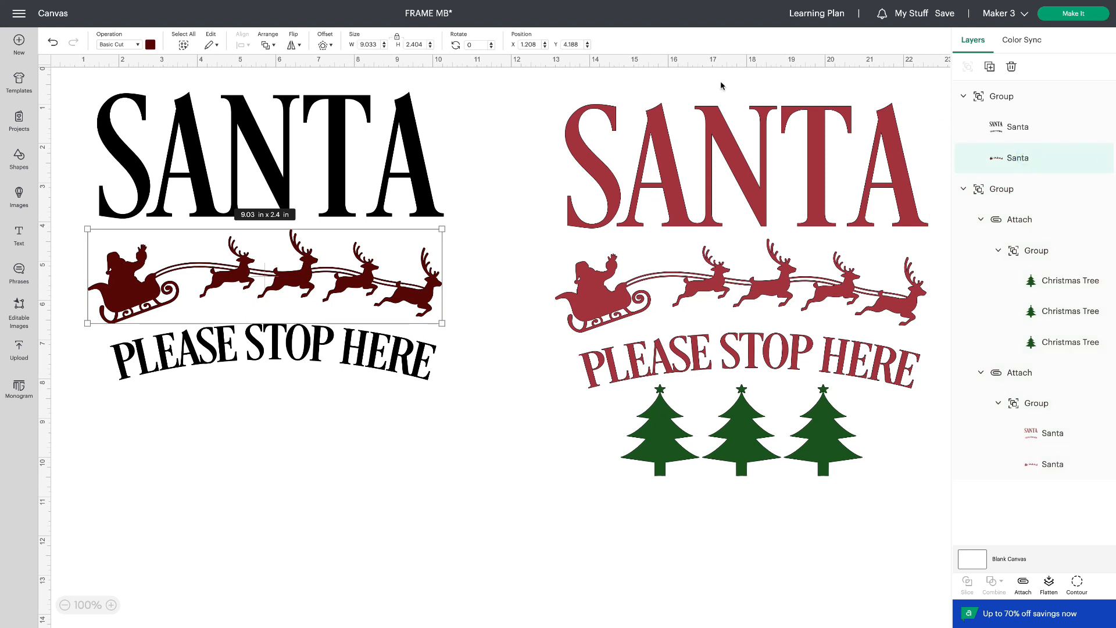
click(150, 44)
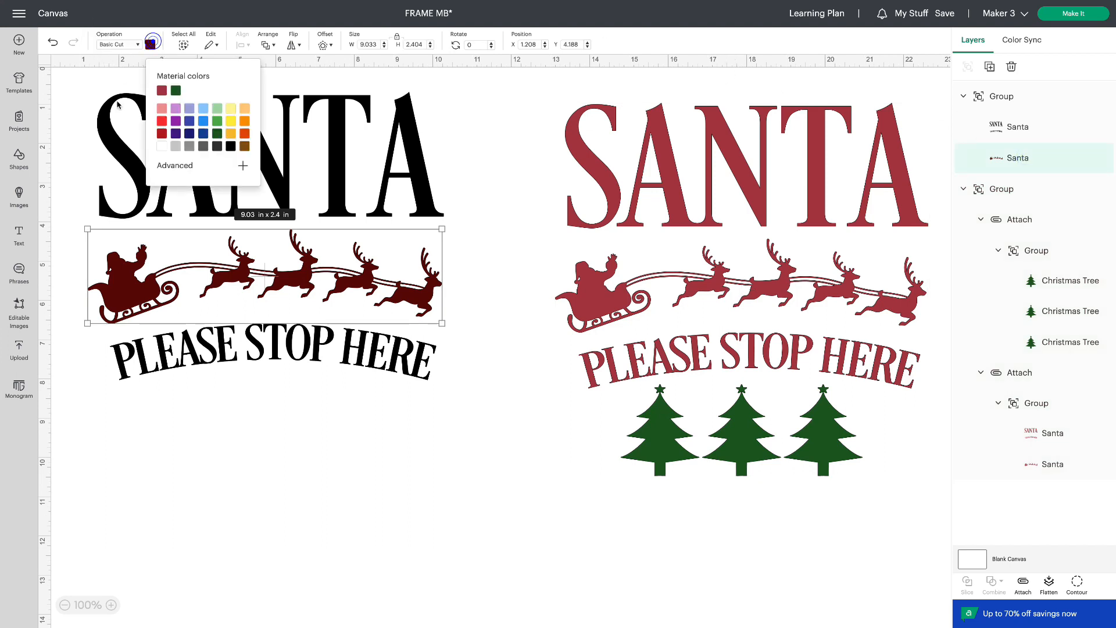
click(161, 134)
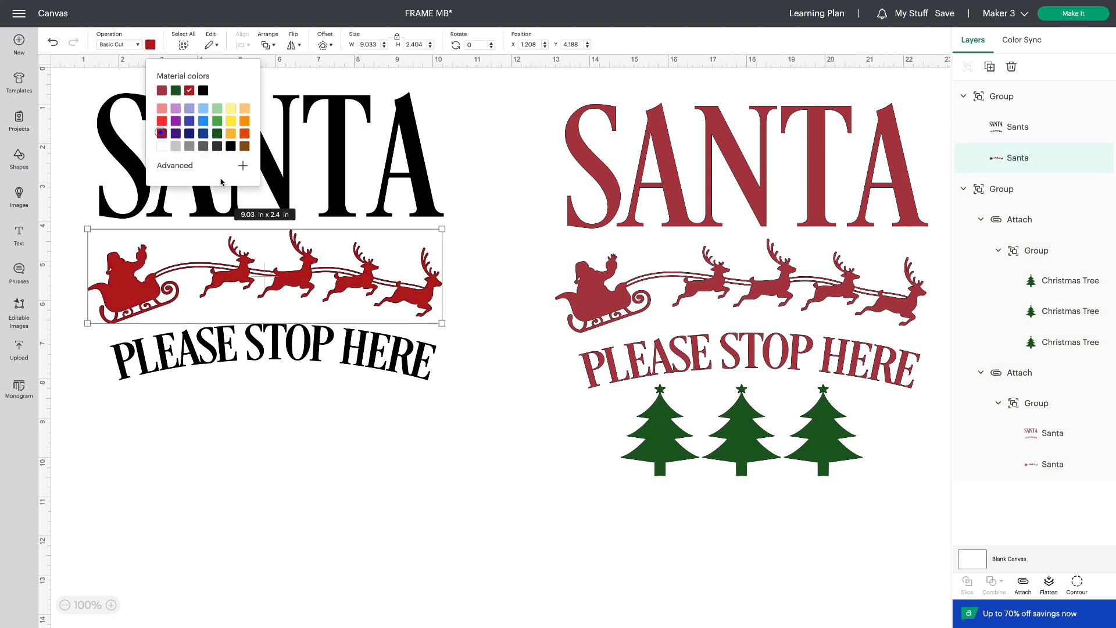
click(401, 494)
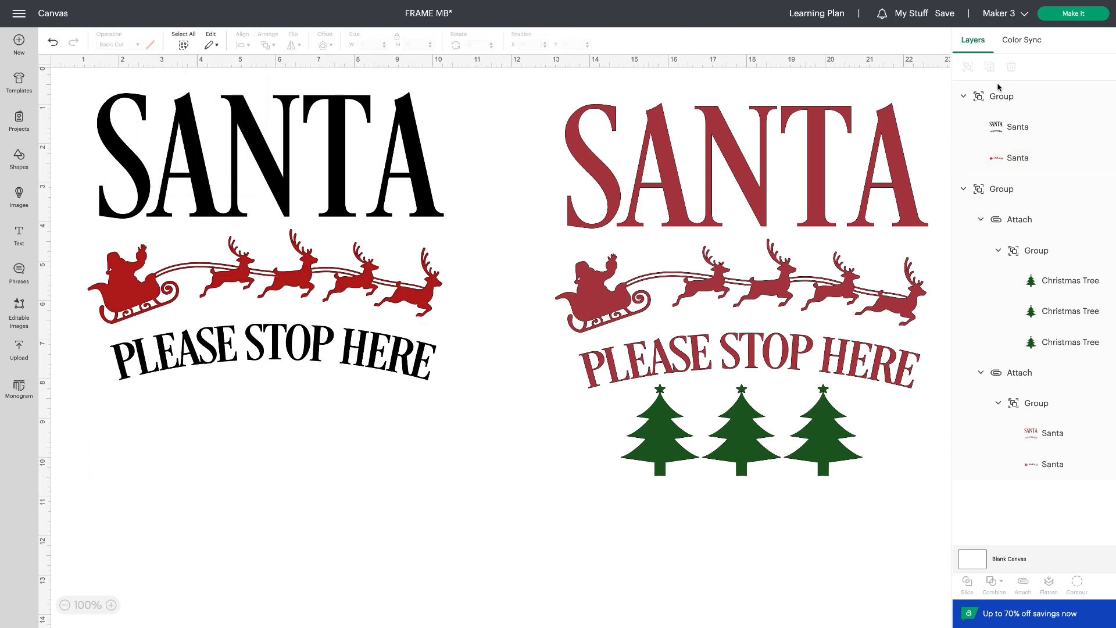
Step: Recolor the new design's "SANTA PLEASE STOP HERE" lettering to match the sleigh's red and move the whole group slightly down and right
click(1026, 128)
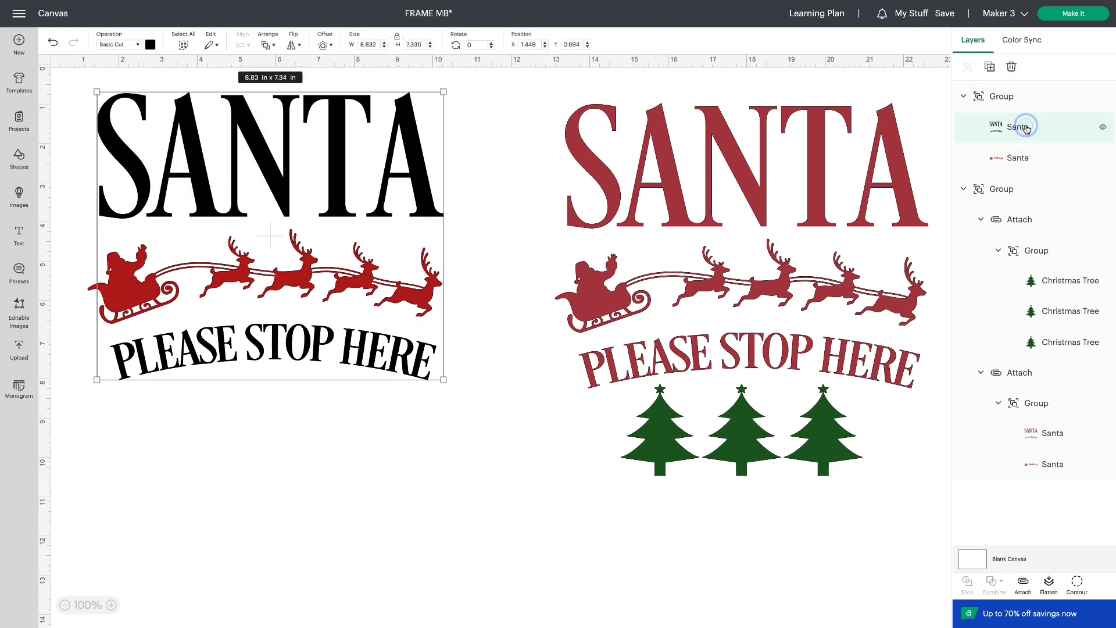
click(150, 45)
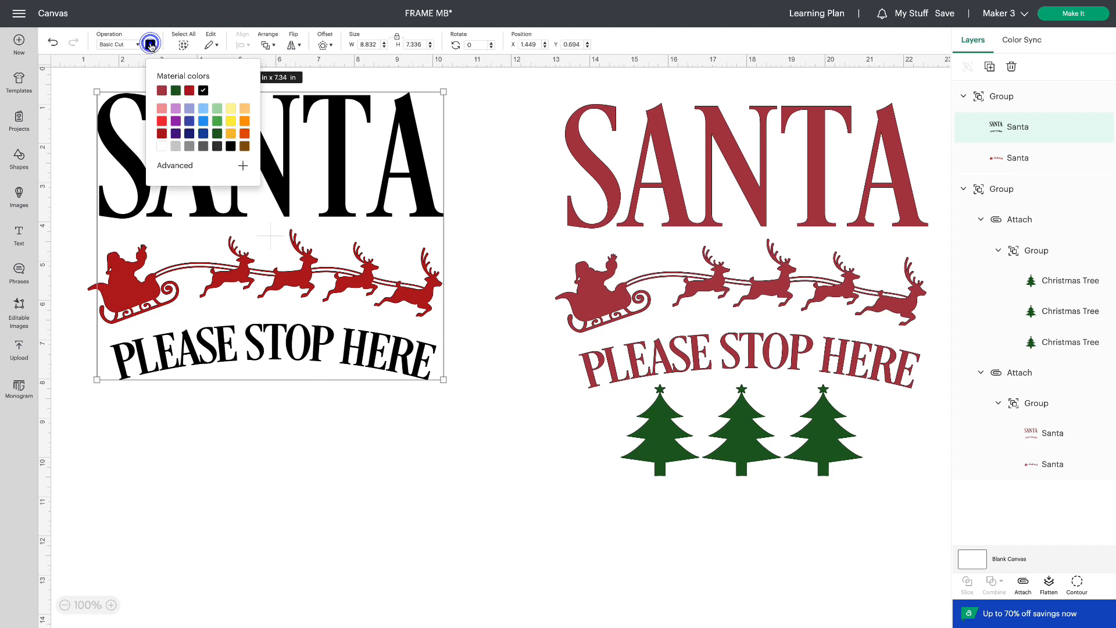
click(189, 91)
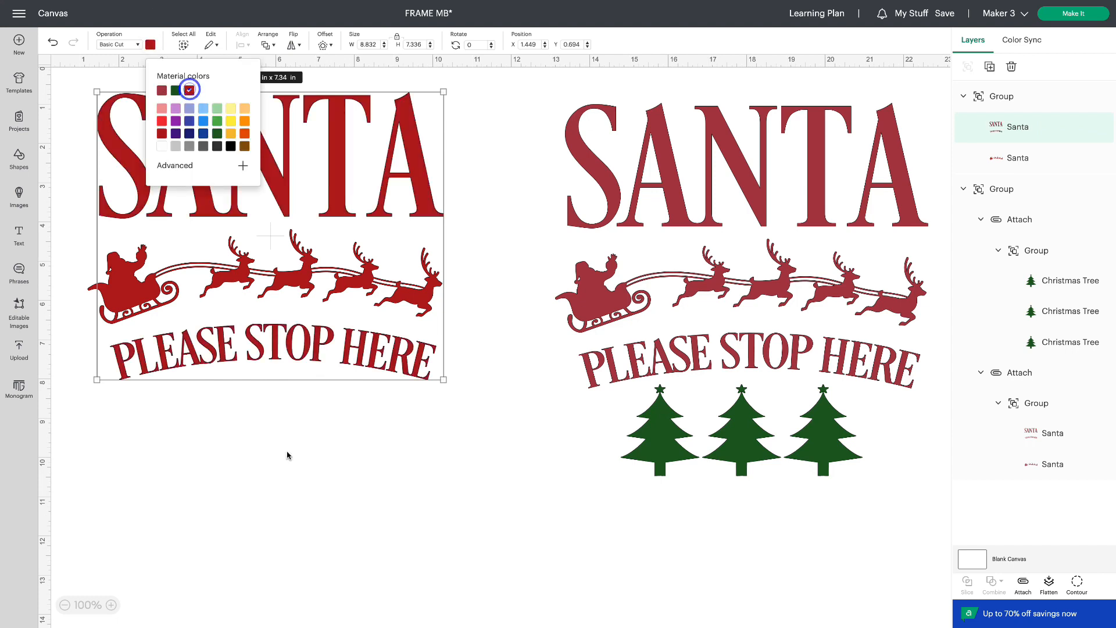
click(287, 452)
drag(289, 347, 326, 374)
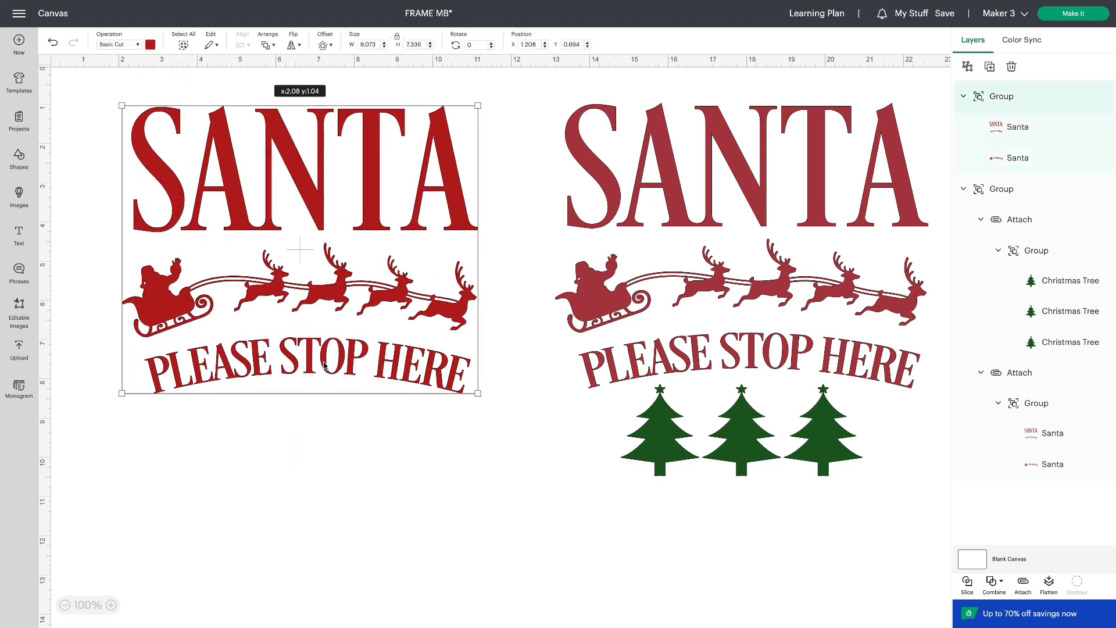
Step: Search the image library for "christmas tree"
click(19, 193)
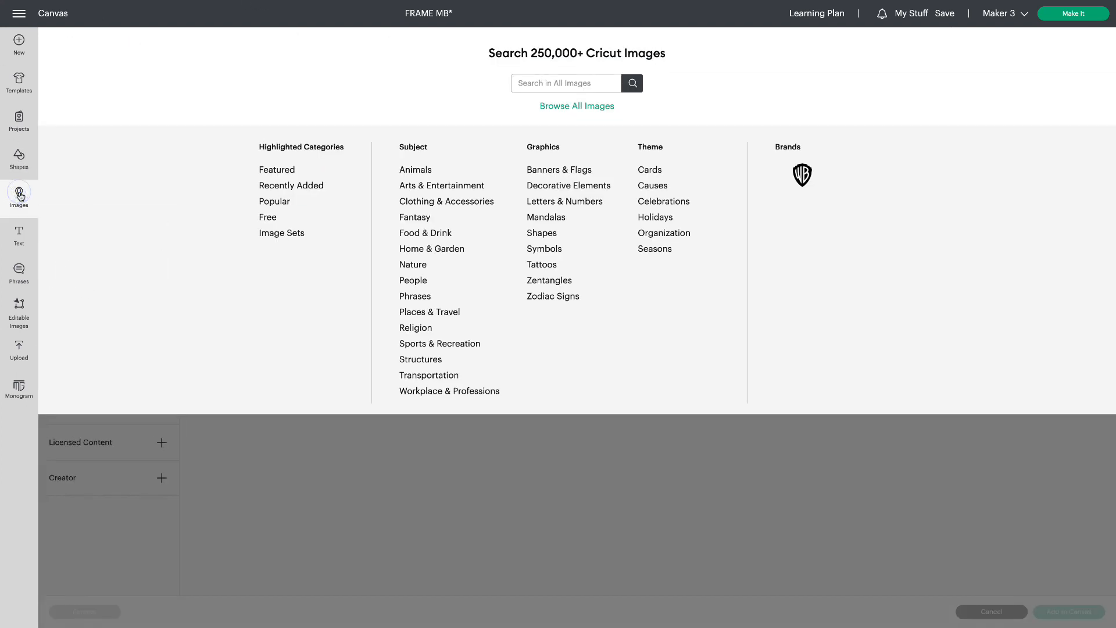
click(542, 85)
text(christmas tree)
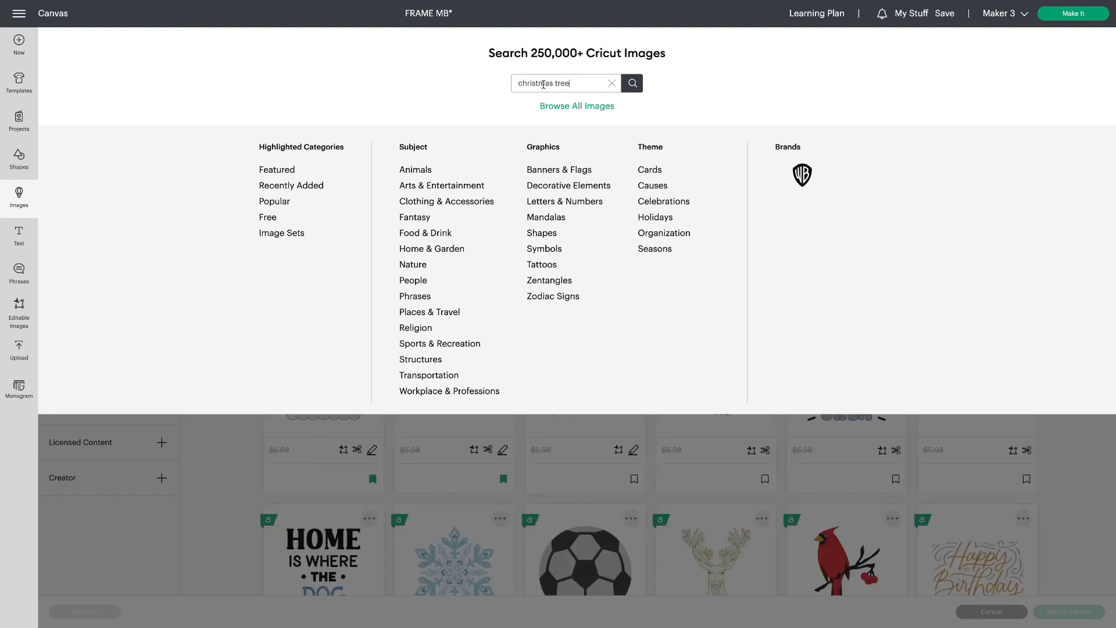
key(Return)
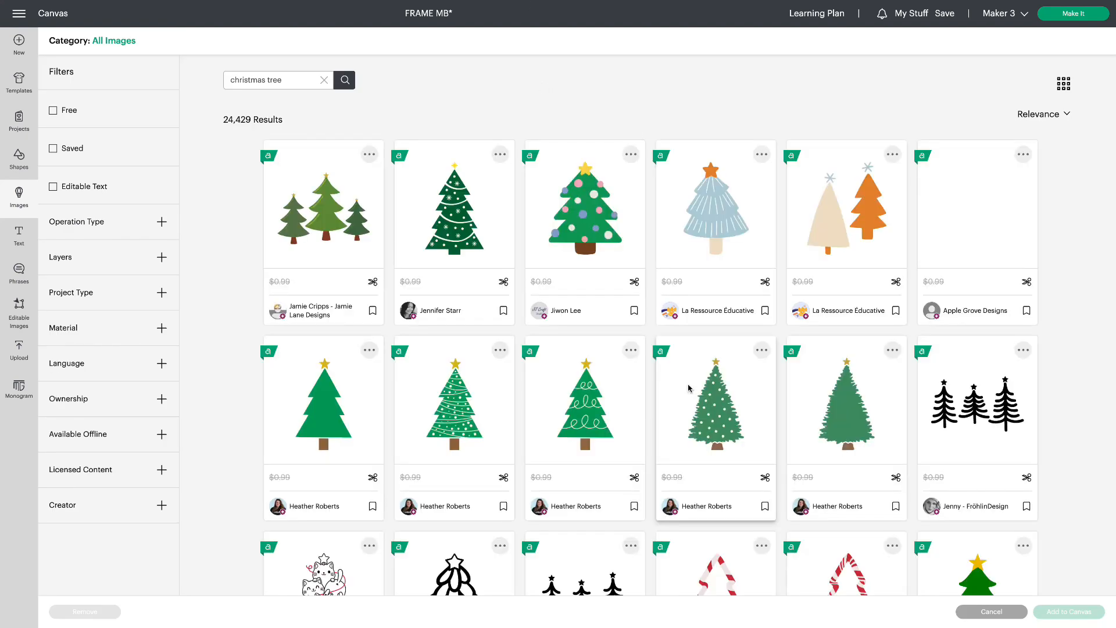
Step: Browse the tree images and add the solid black Christmas tree with a small star on top to the canvas
scroll(669, 372, down, 5)
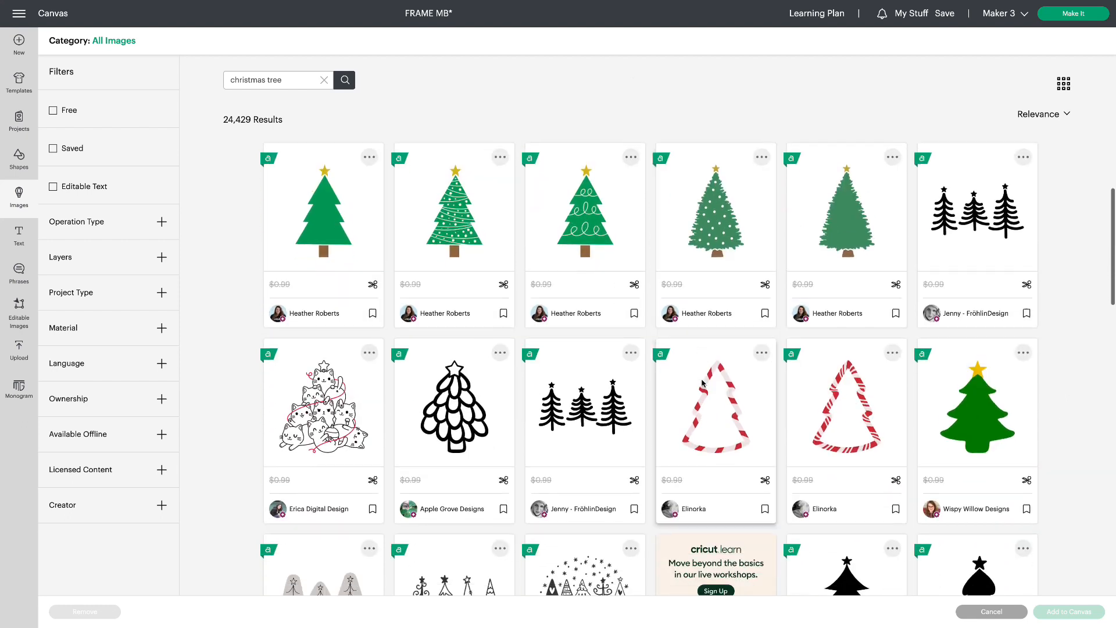
scroll(702, 383, down, 8)
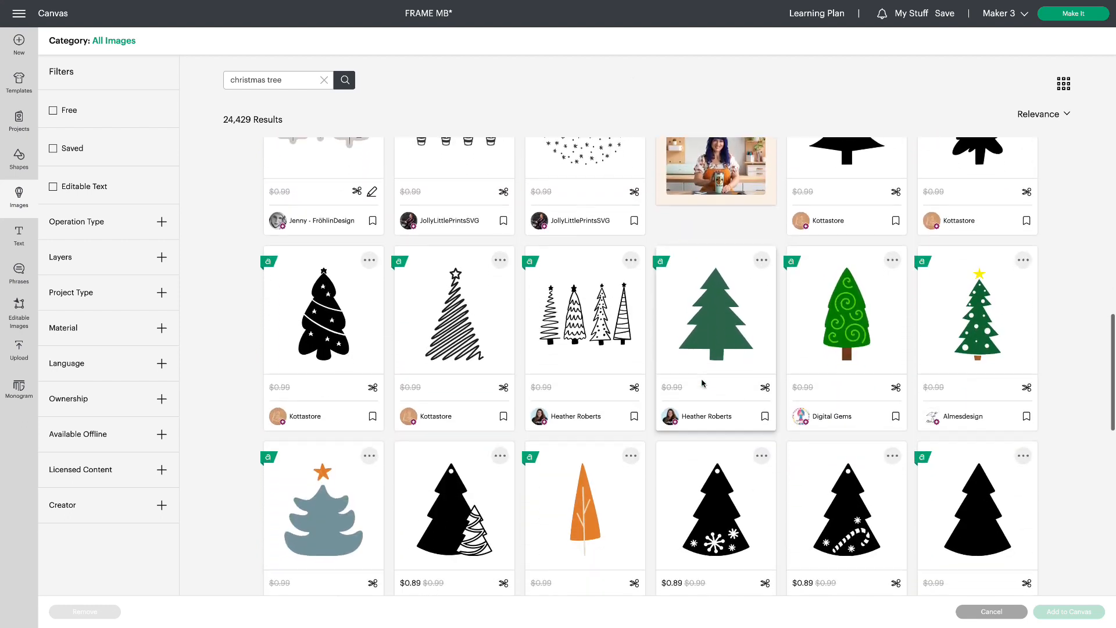
scroll(702, 383, down, 6)
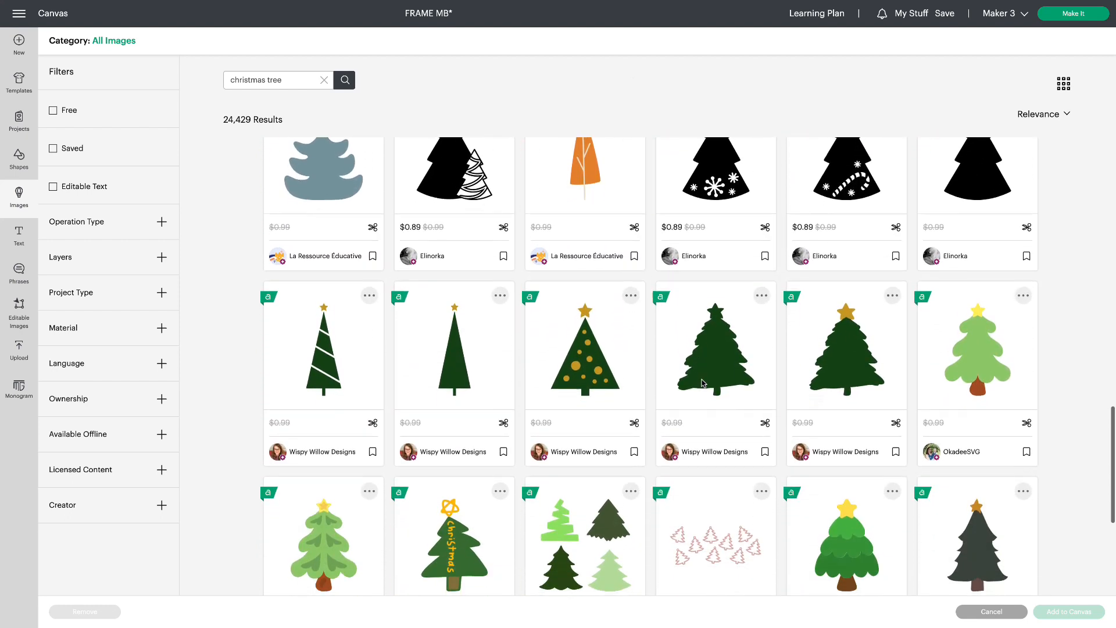
scroll(702, 383, down, 2)
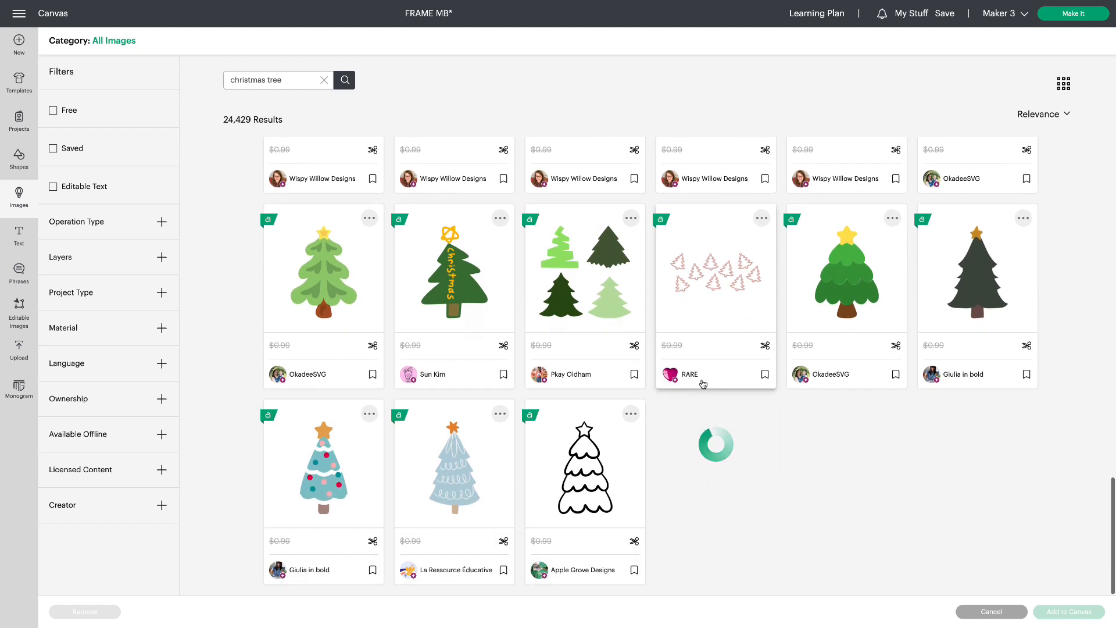
scroll(702, 383, down, 1)
scroll(703, 383, down, 4)
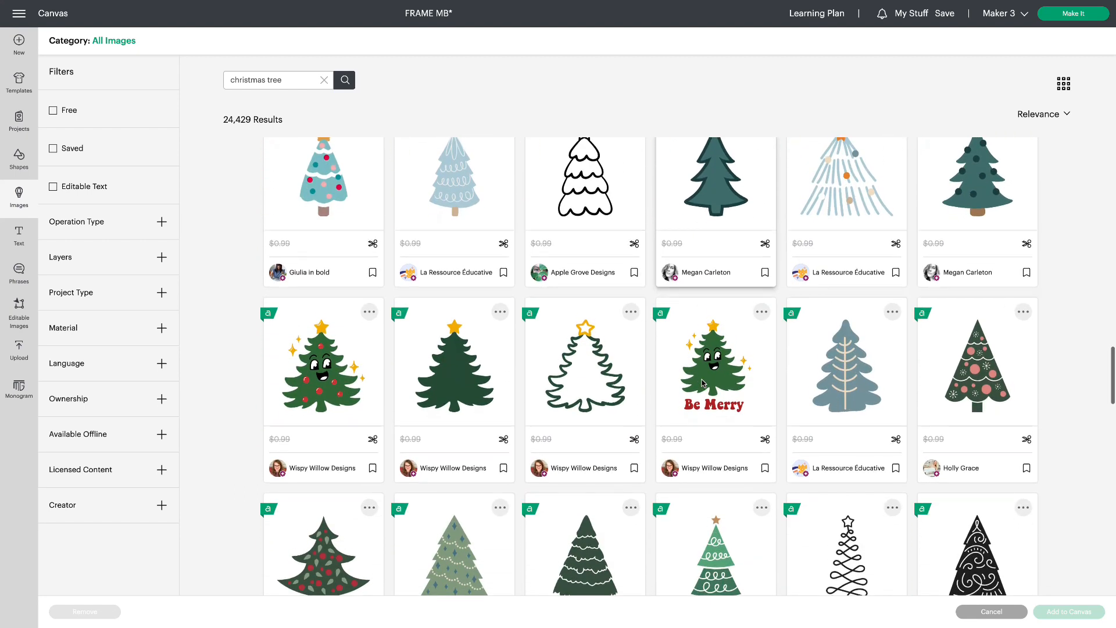
scroll(702, 383, down, 9)
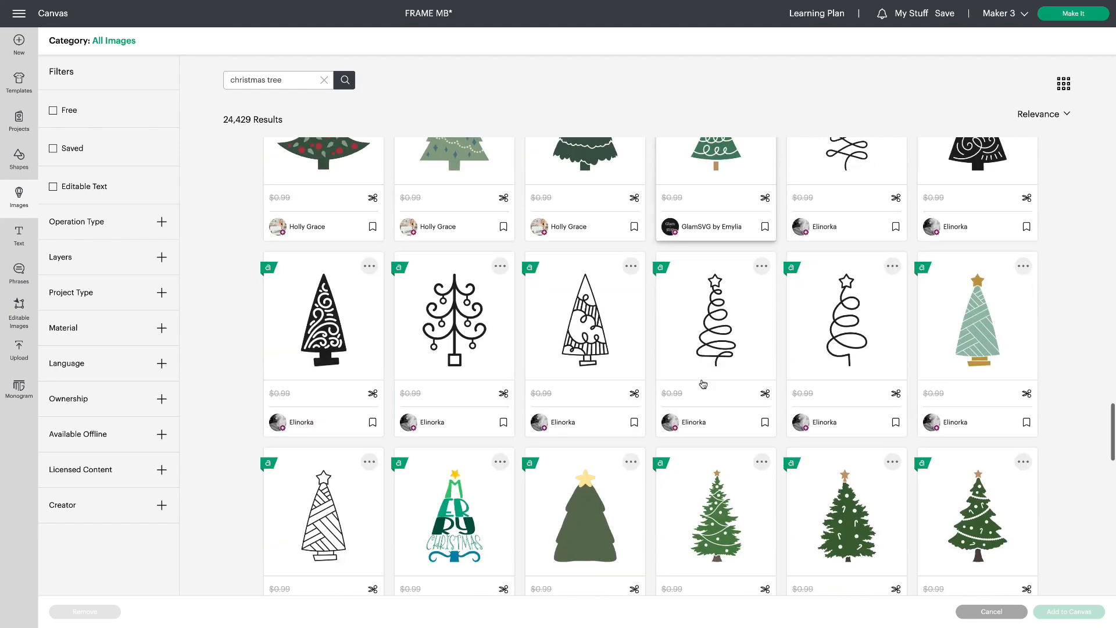
scroll(703, 384, down, 9)
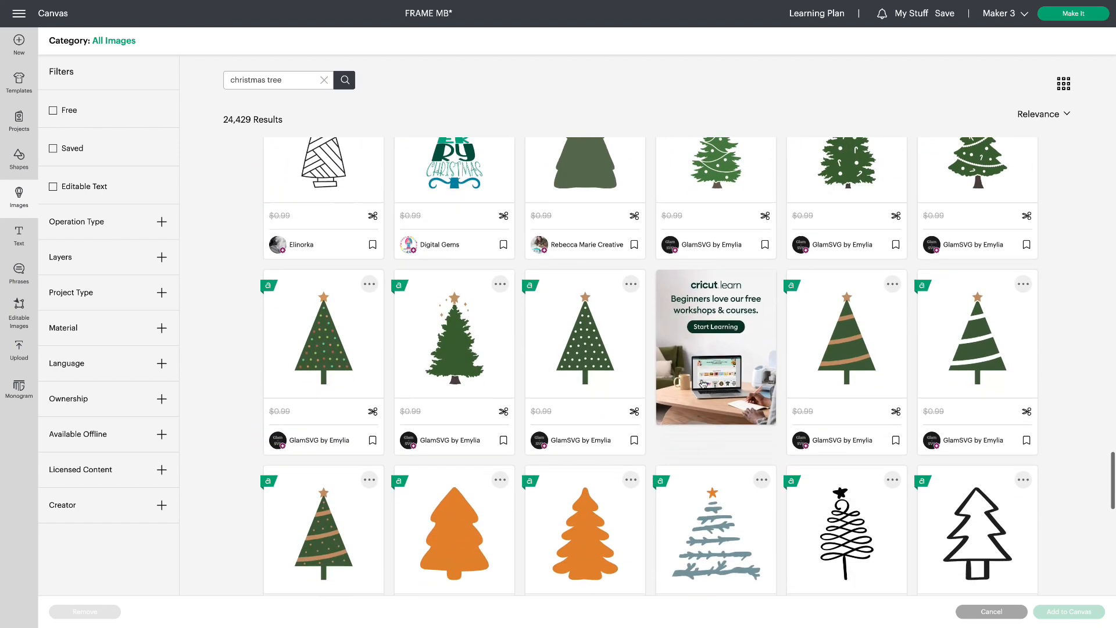
scroll(702, 382, up, 15)
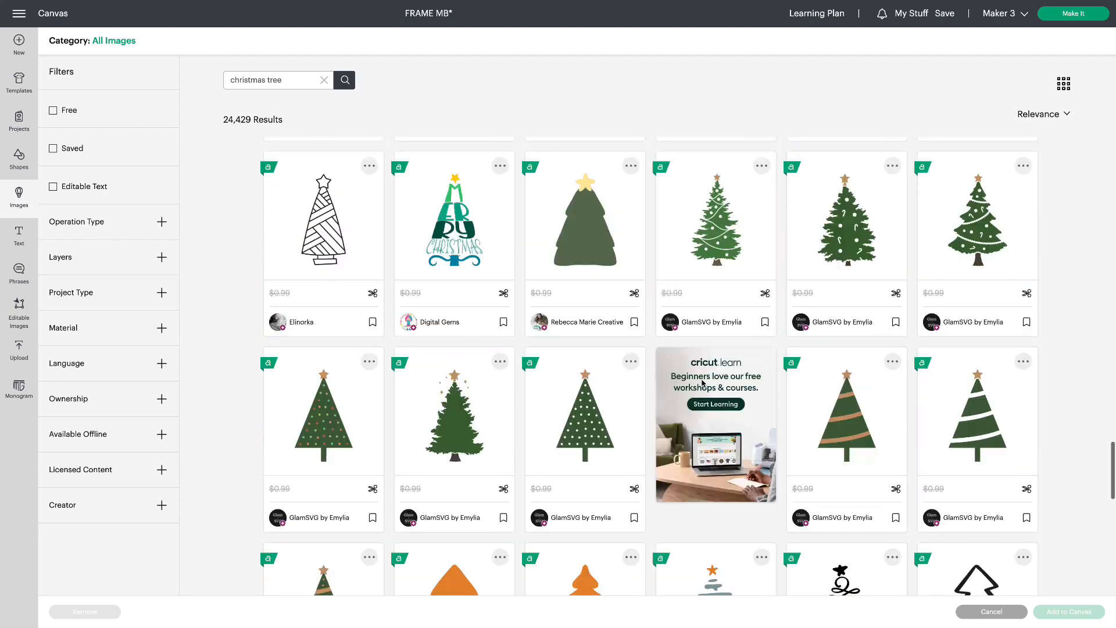
scroll(702, 382, up, 10)
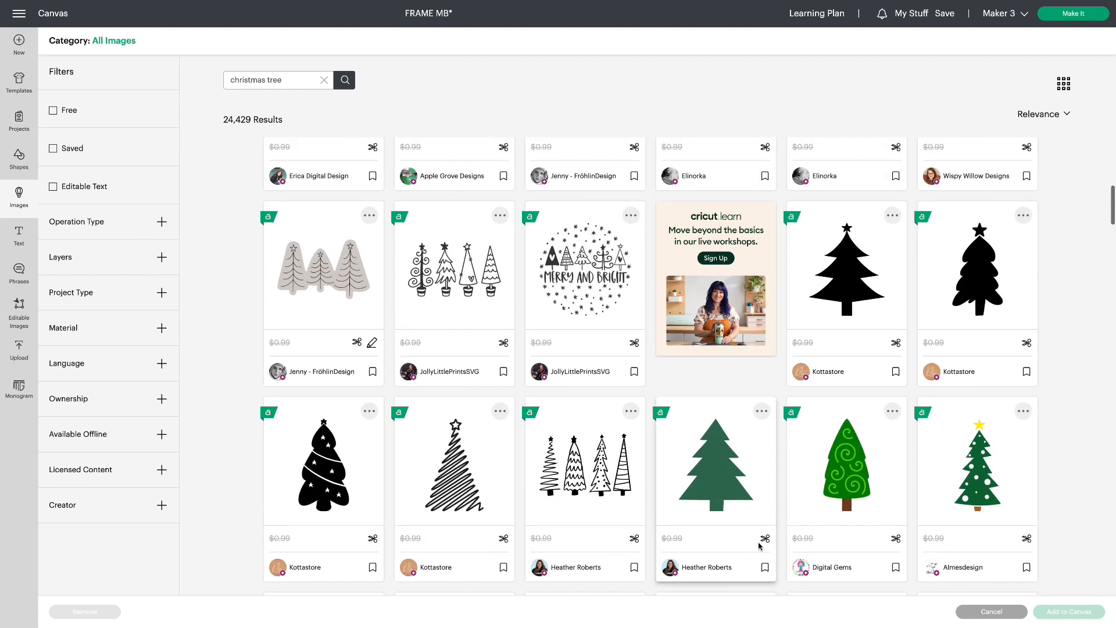
scroll(814, 291, up, 4)
scroll(812, 302, down, 1)
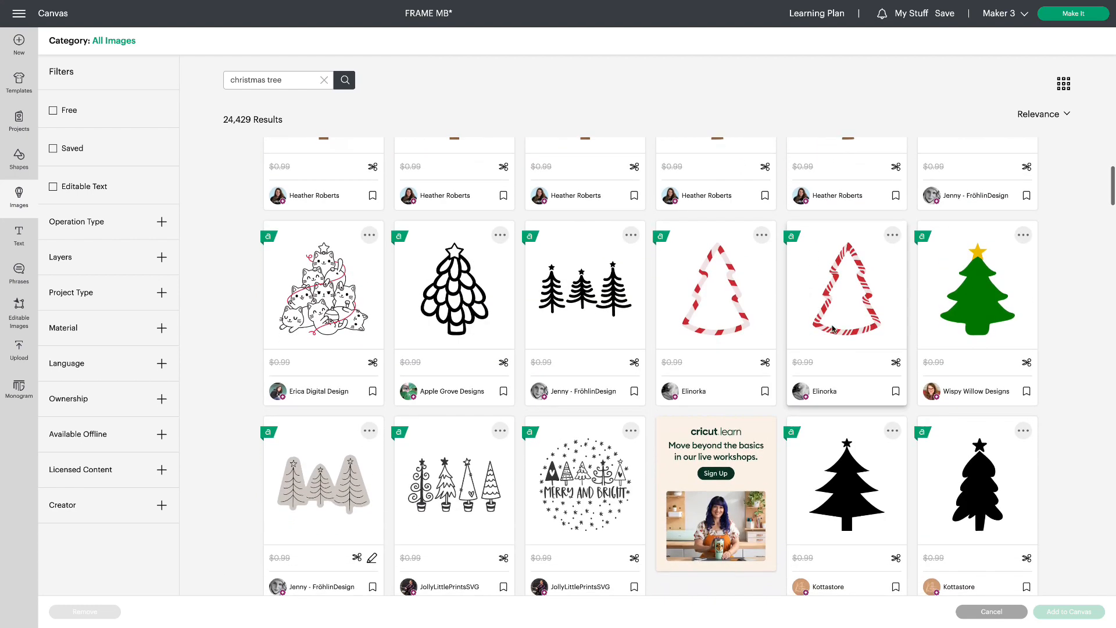
click(862, 482)
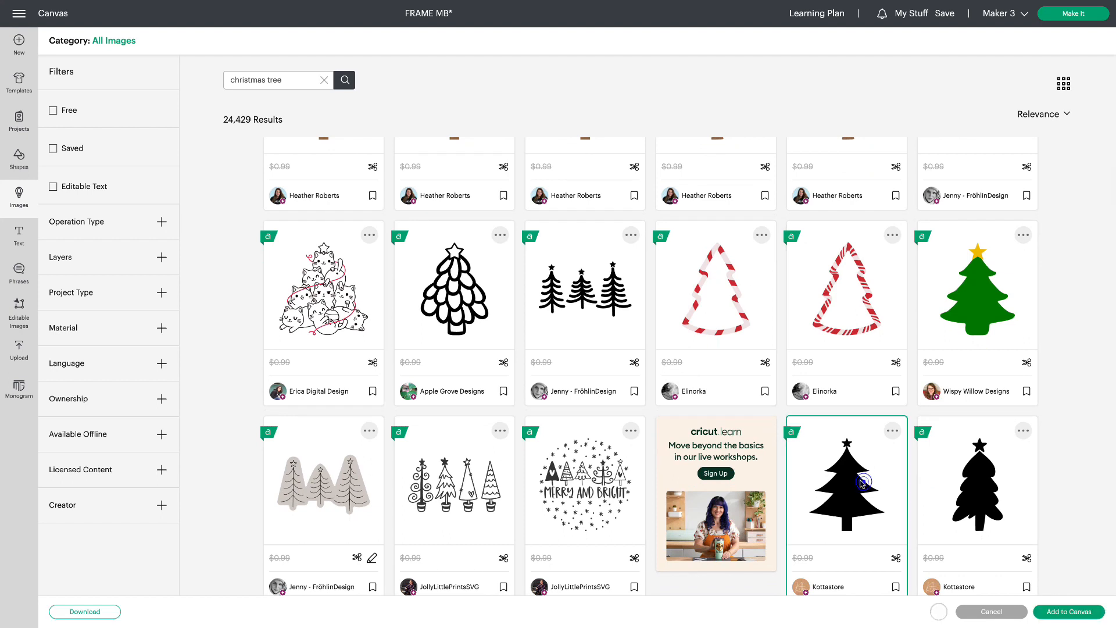
click(1064, 615)
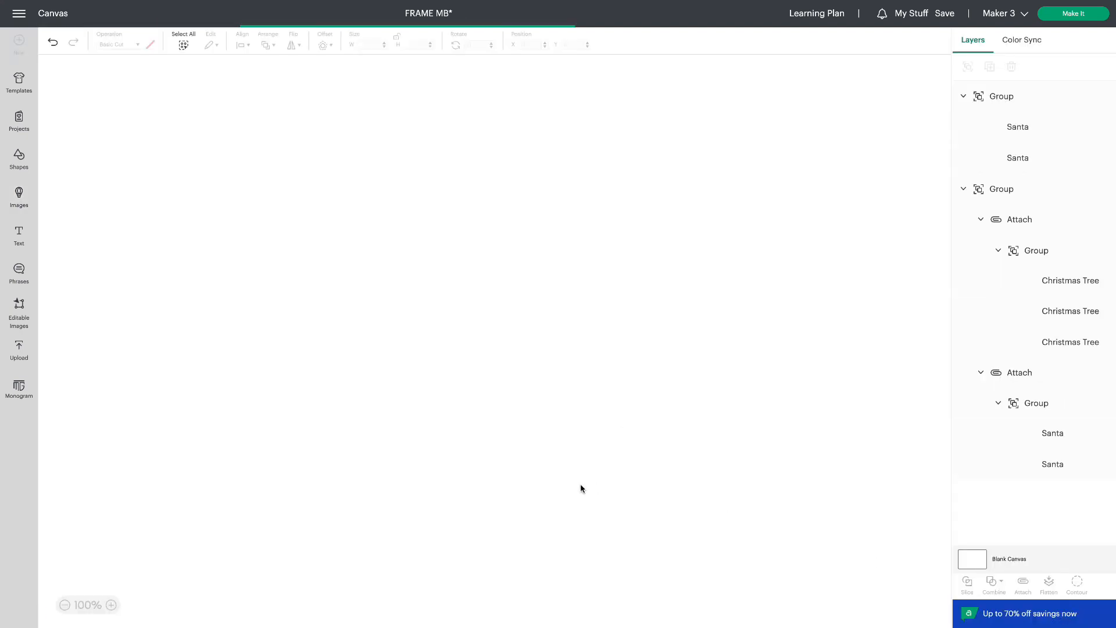
Step: Place the black tree below the new lettering at about X 4.3, Y 8.1, duplicate it twice, and arrange all three in a row
drag(116, 188, 353, 433)
drag(306, 402, 271, 471)
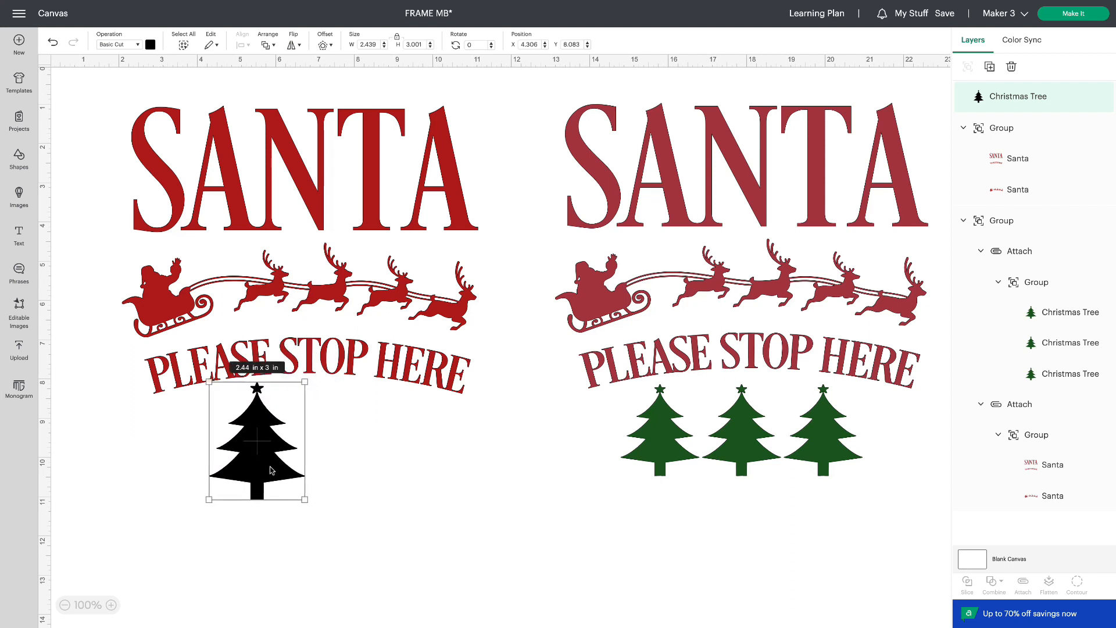
click(990, 67)
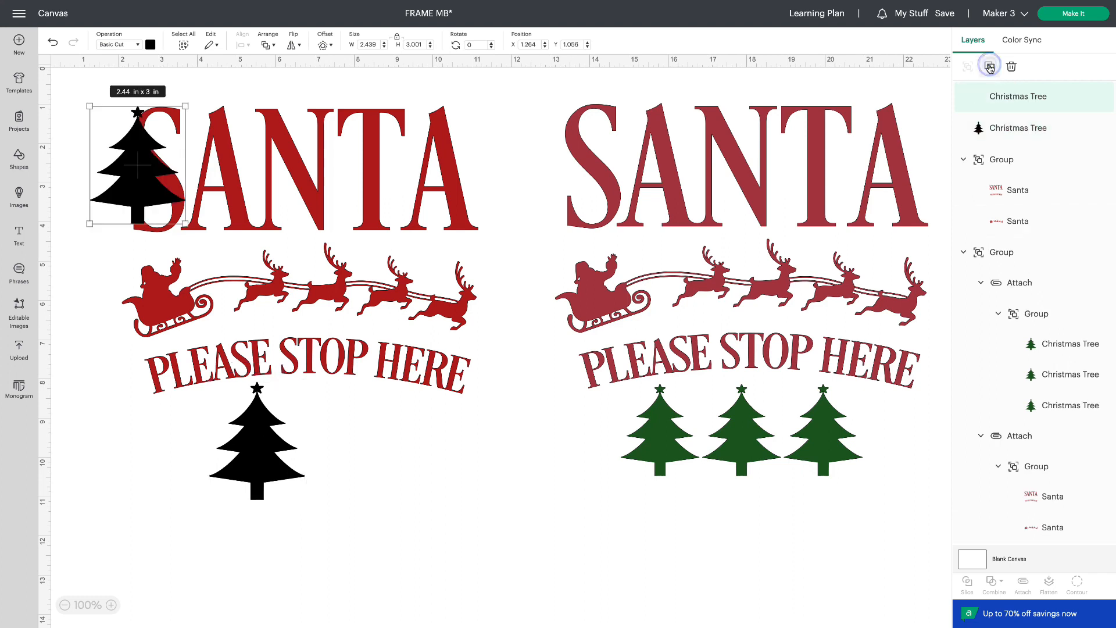
click(990, 67)
drag(143, 195, 342, 449)
drag(149, 187, 461, 454)
Step: Align the three black trees along their bottom edges and attach them together
drag(203, 528, 504, 443)
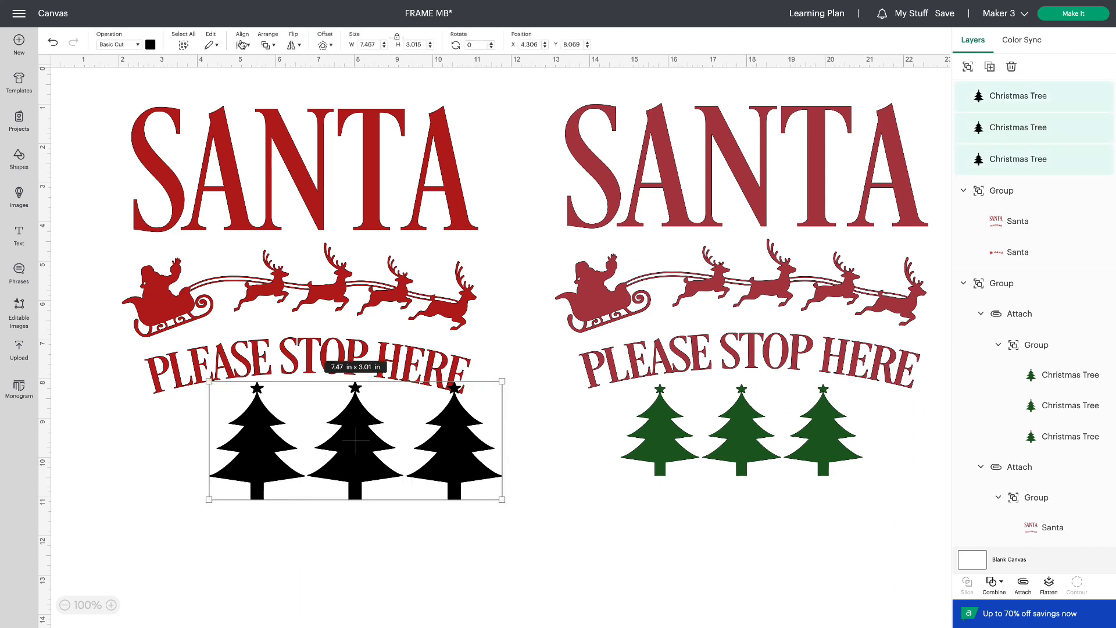
click(241, 45)
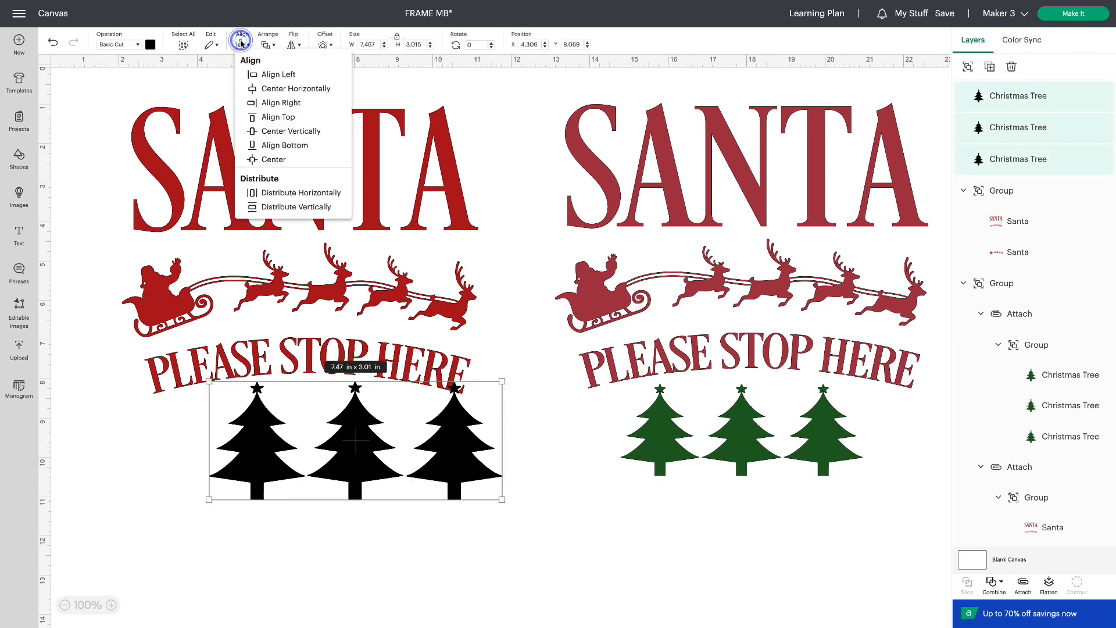
click(315, 146)
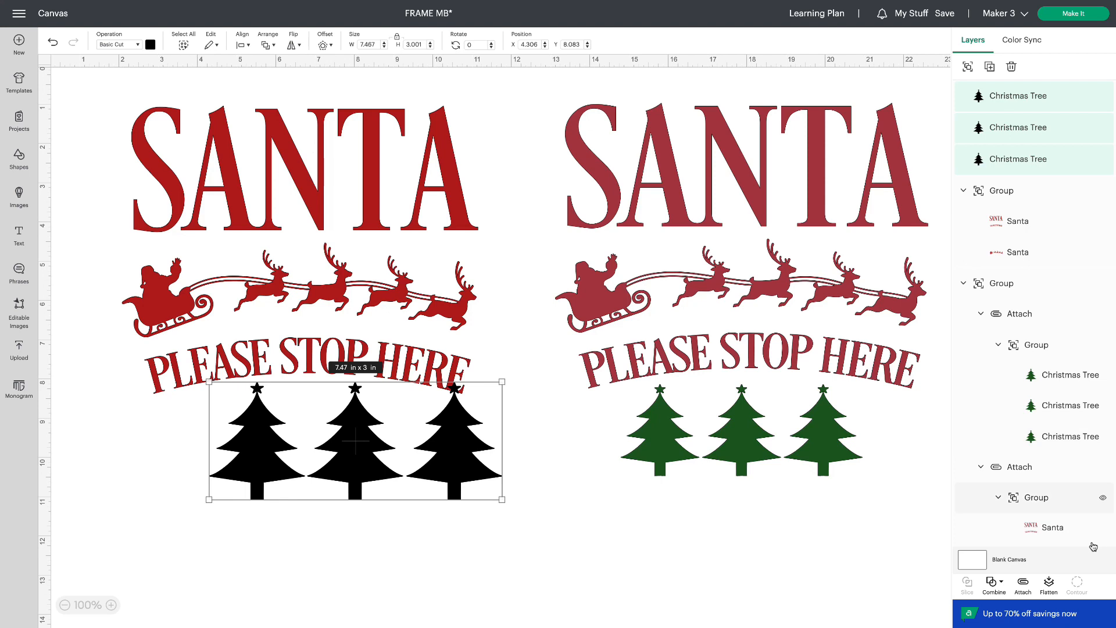
click(1023, 583)
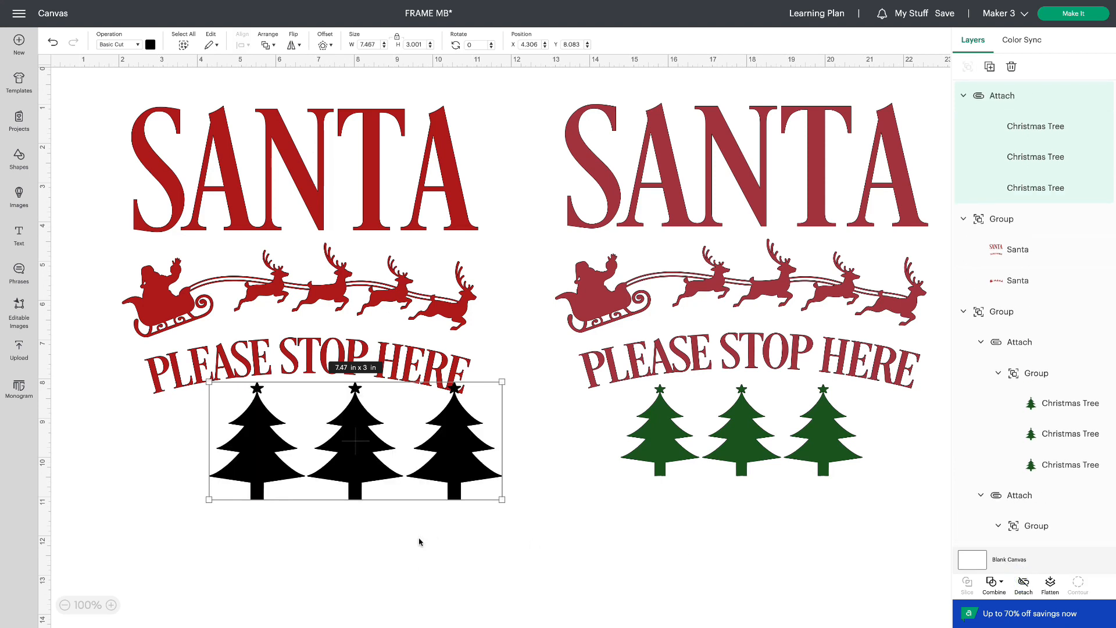
Step: Move the attached trees beneath the lettering to about X 3.2, Y 8.5, and recolor them dark green
drag(455, 466, 411, 483)
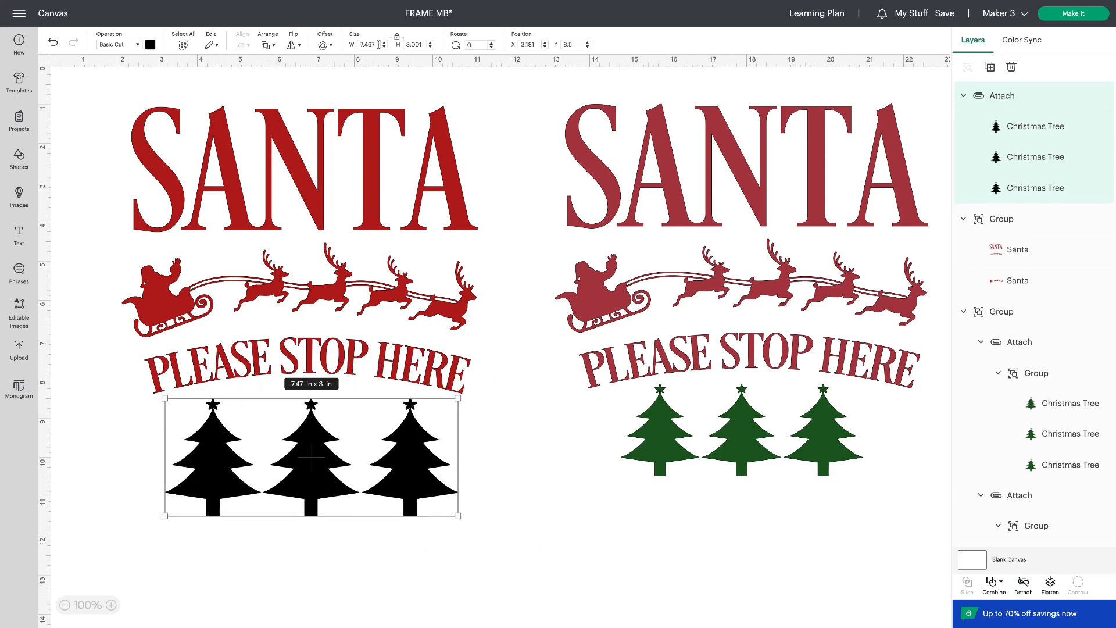
click(149, 46)
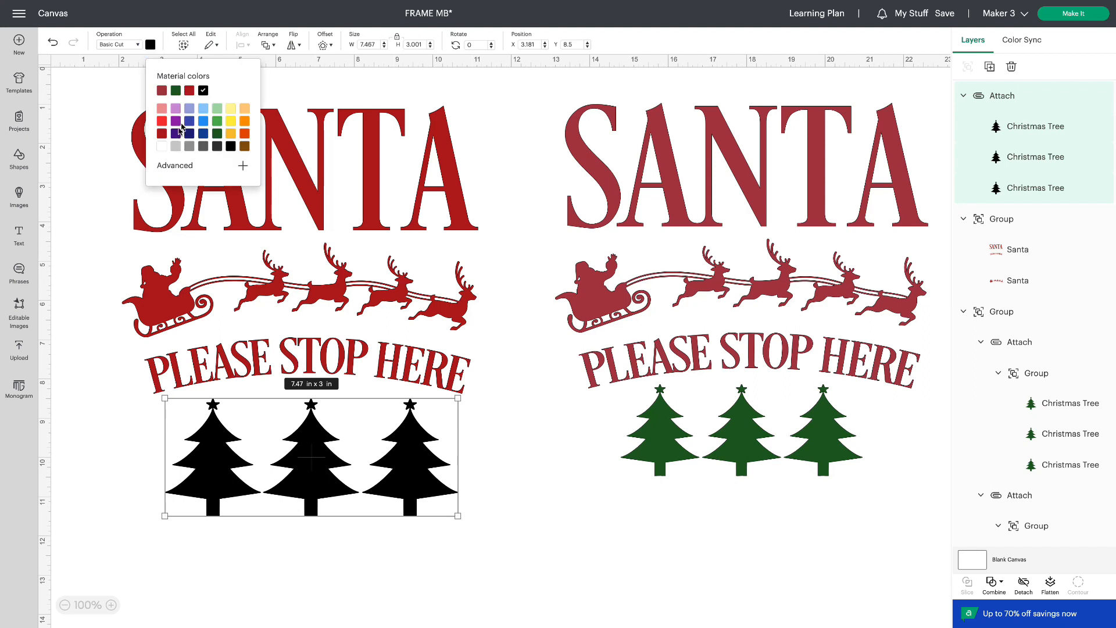
click(218, 135)
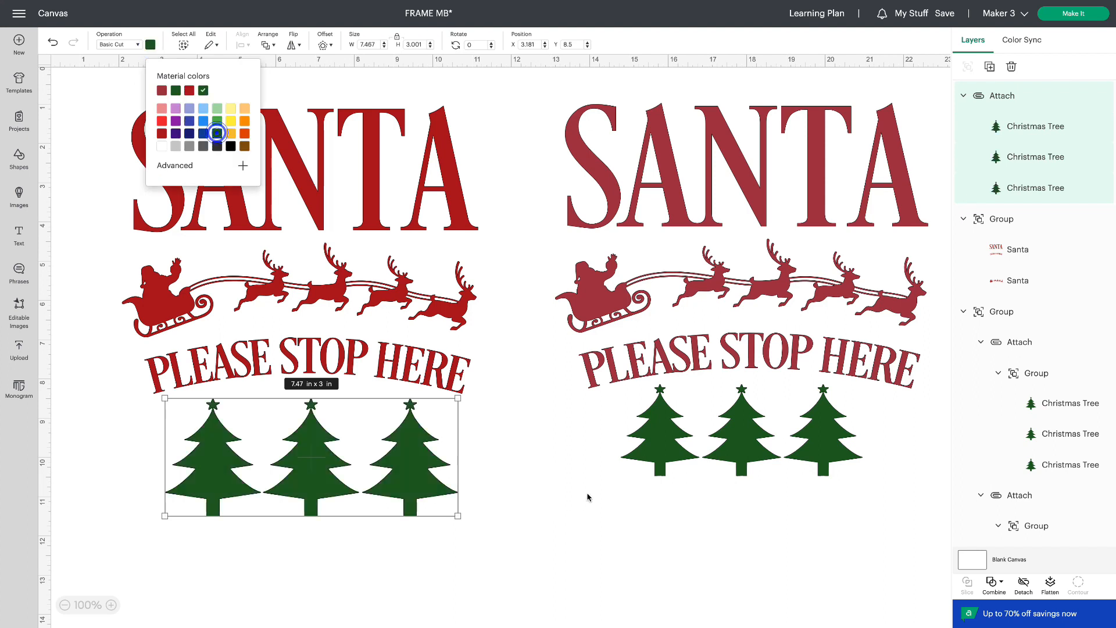
Step: Shrink the attached green trees to about 5.9 by 2.4 in and reposition them near X 3.8, Y 8.3
click(577, 521)
drag(152, 555, 441, 433)
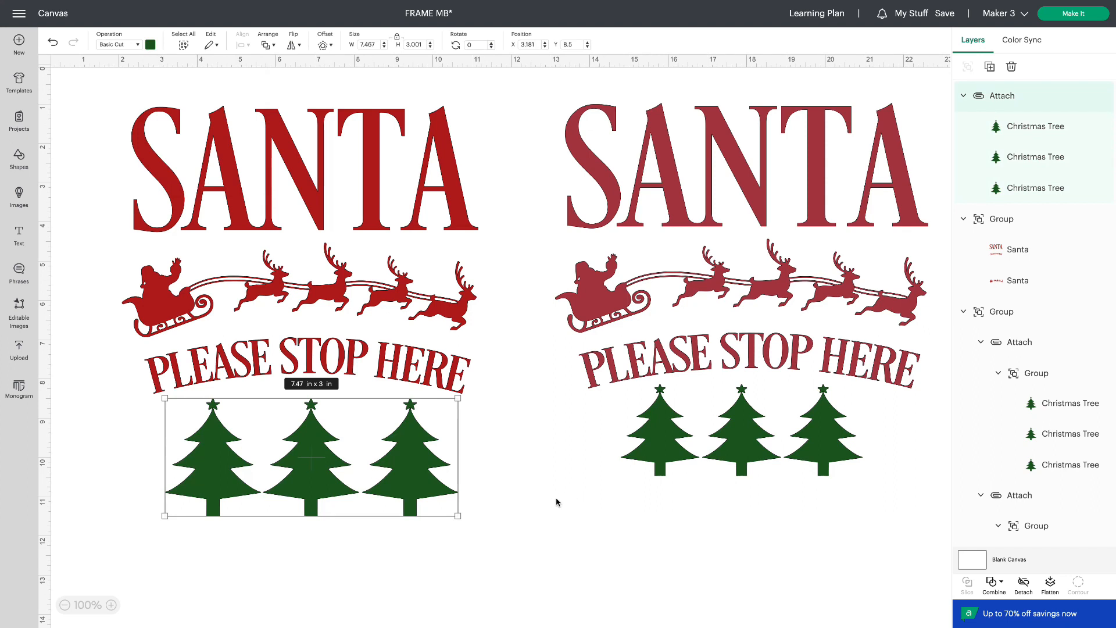
drag(457, 515, 399, 491)
drag(308, 455, 349, 443)
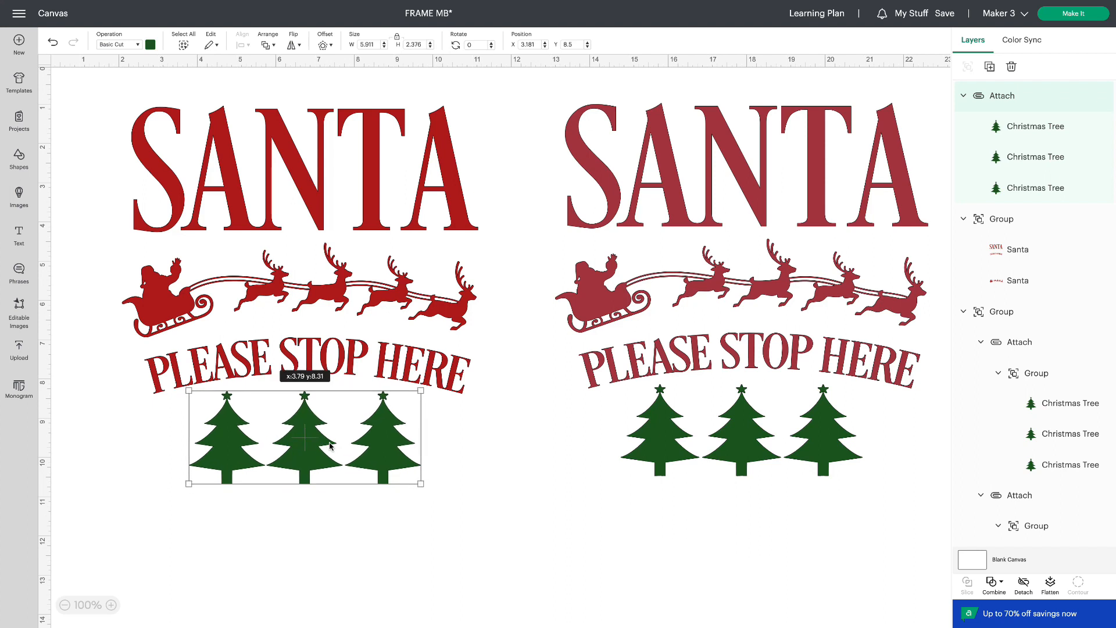
Step: Center the trees horizontally with the new Santa lettering and group both into one design
click(232, 557)
drag(163, 562, 385, 97)
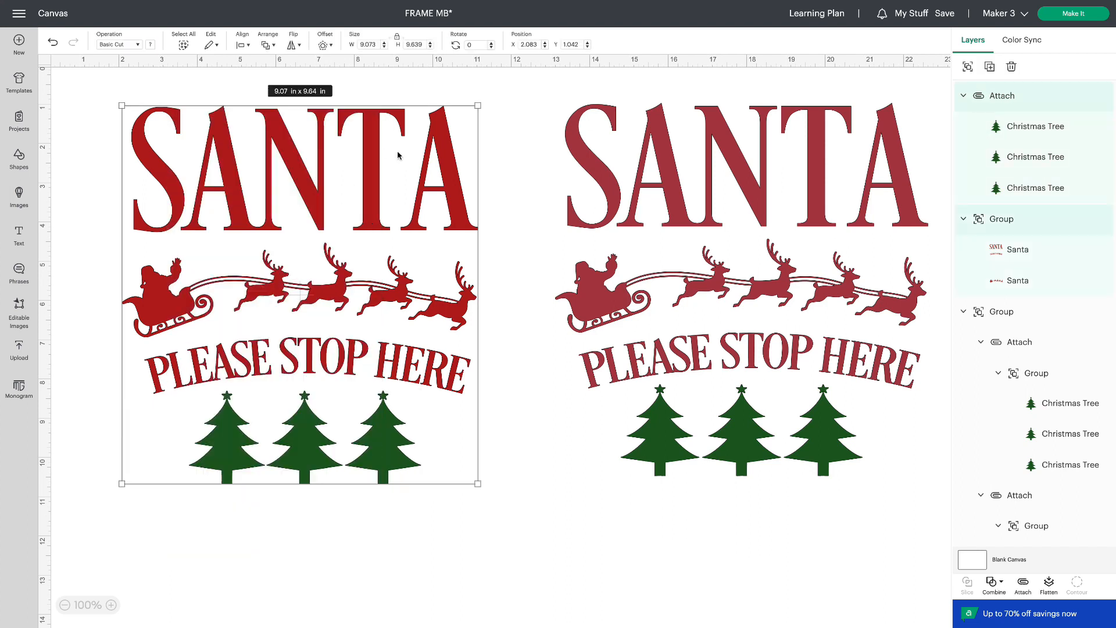
click(242, 45)
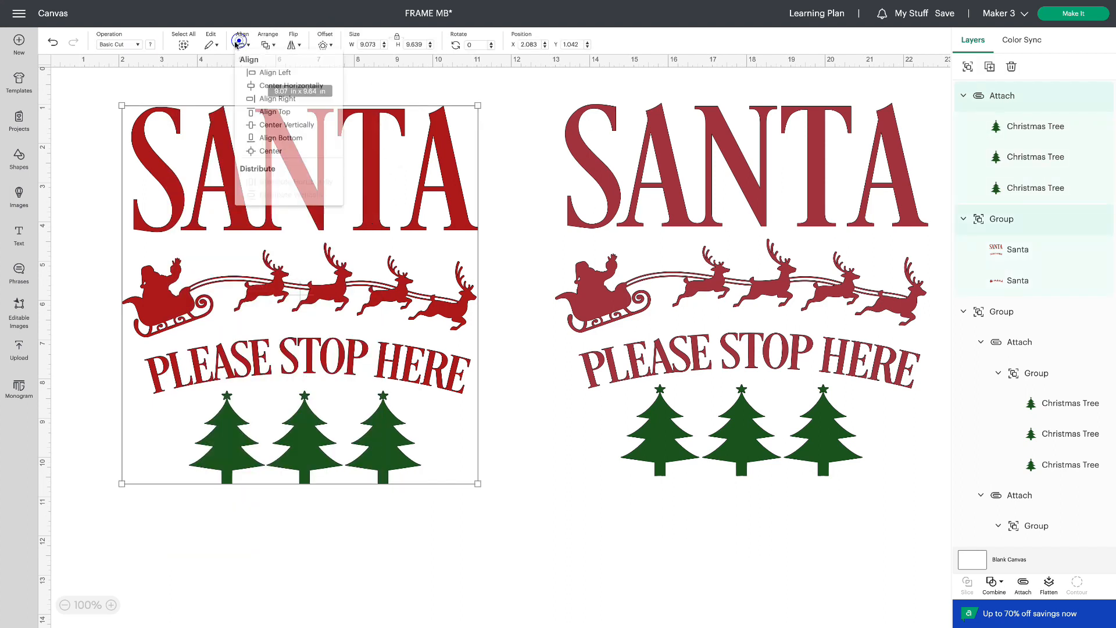
click(324, 88)
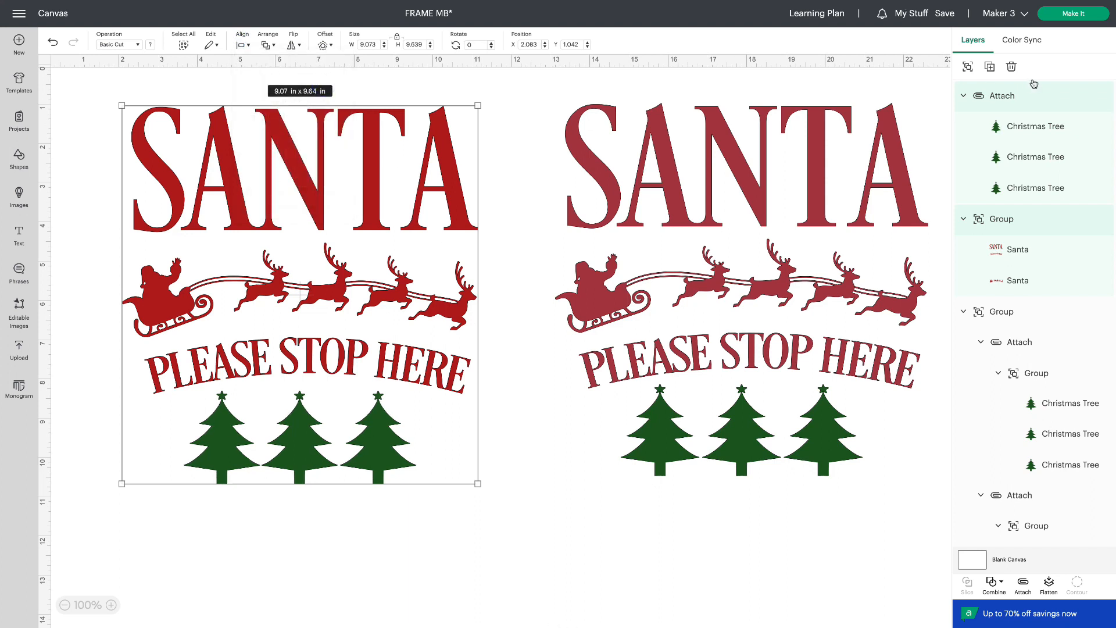
click(968, 65)
click(550, 530)
click(459, 388)
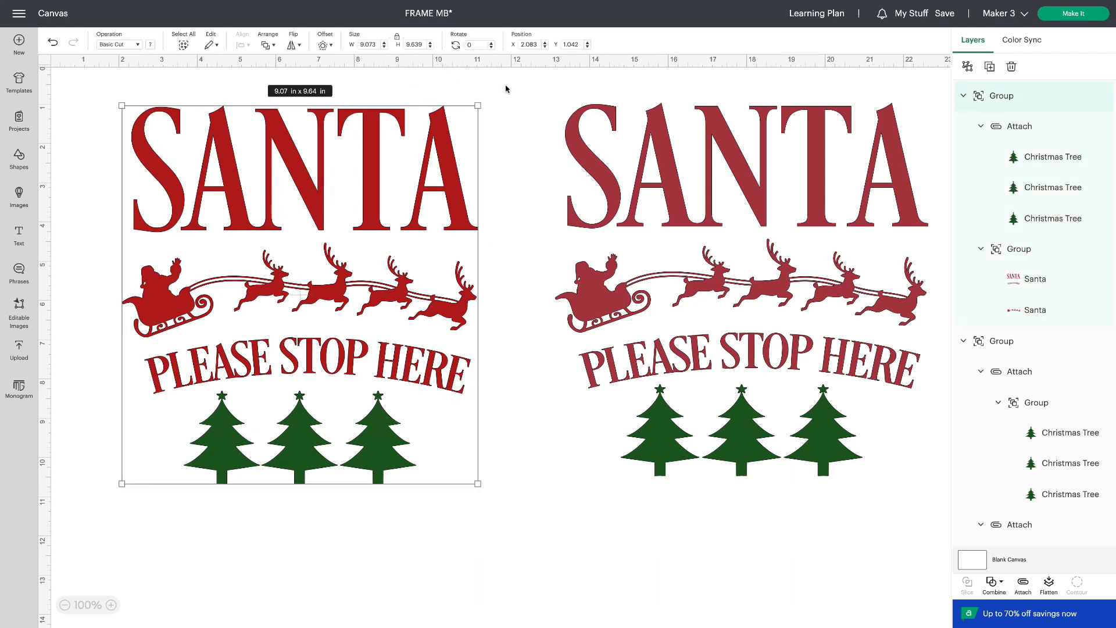
click(641, 159)
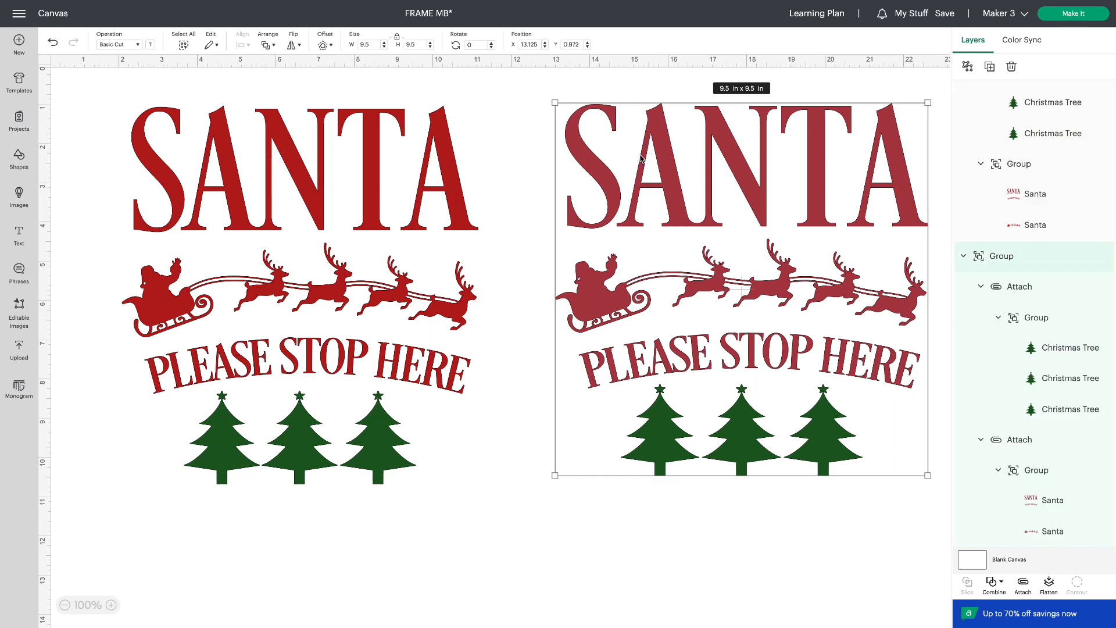
click(461, 196)
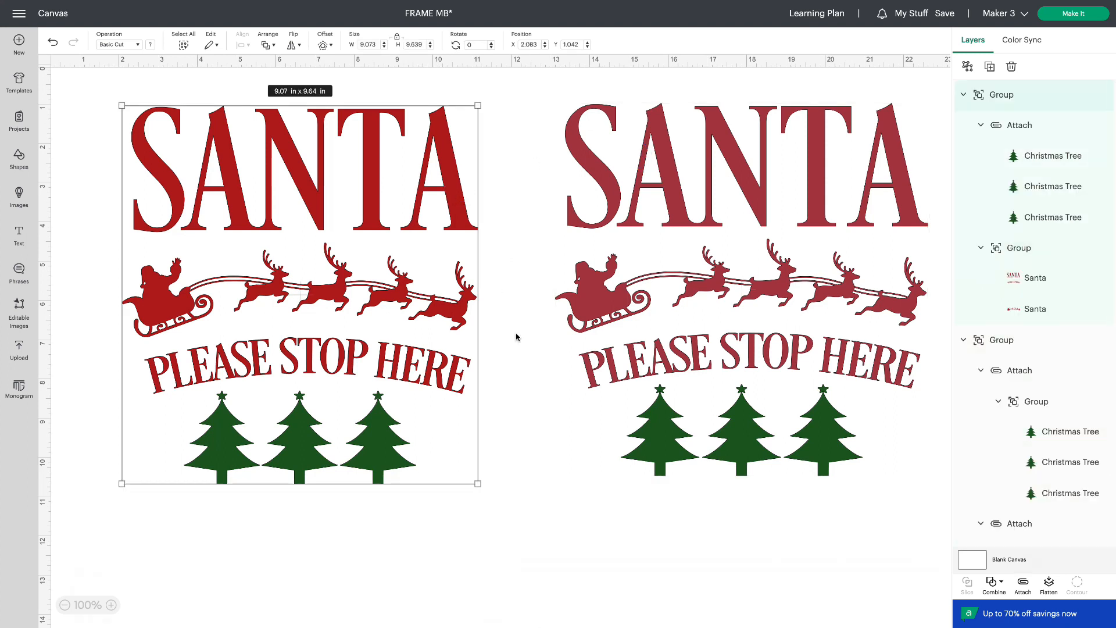
click(757, 324)
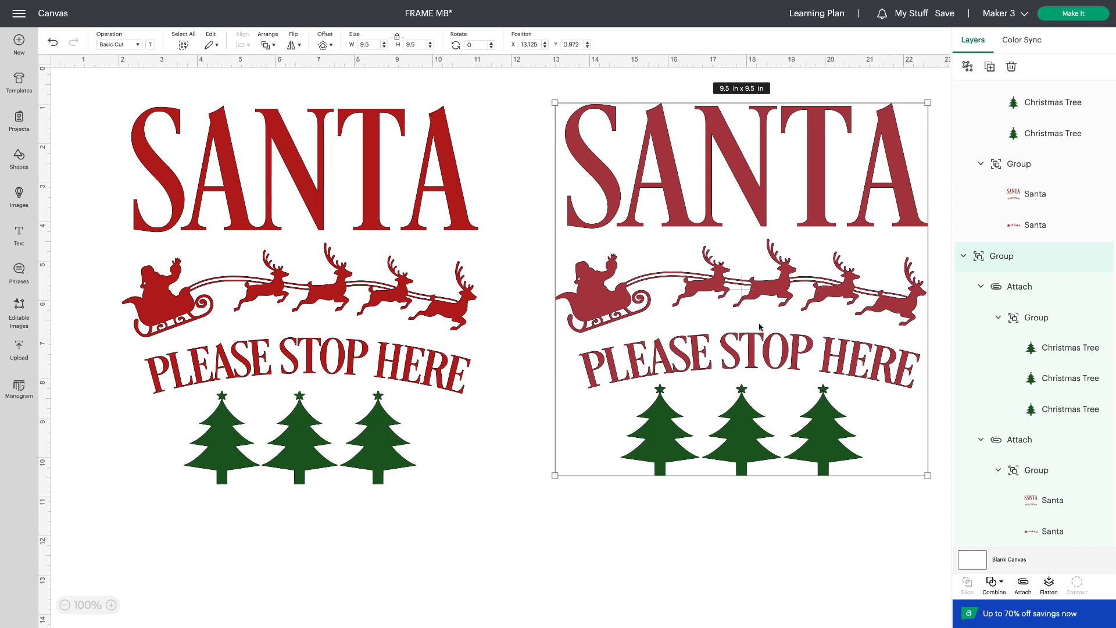
Step: Delete the bright red recreated design and move the remaining muted red original sign toward the middle of the canvas
click(442, 335)
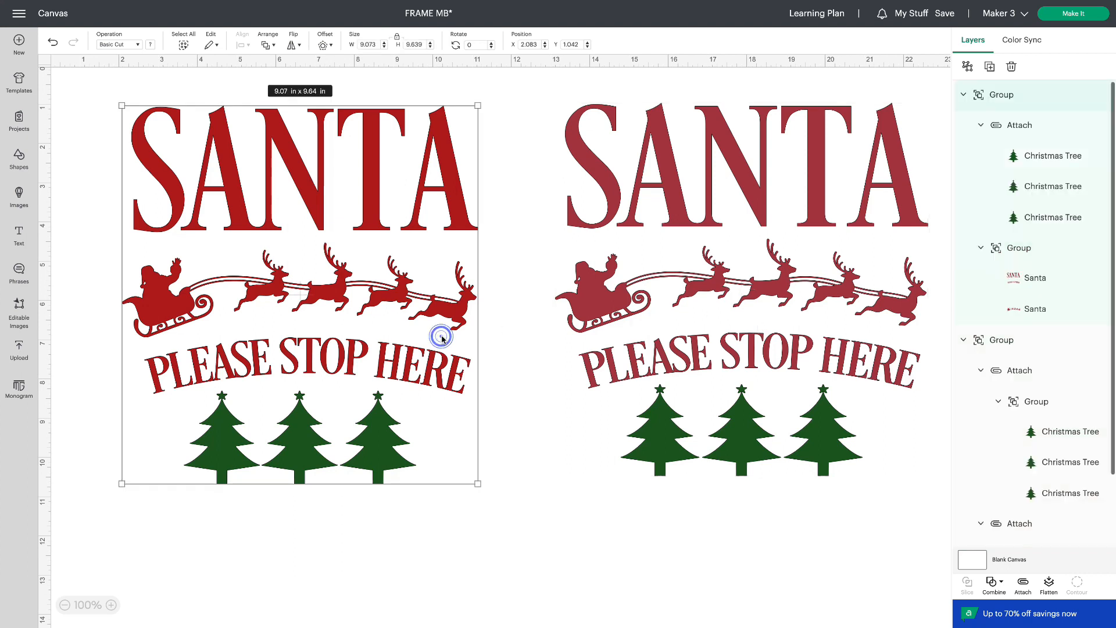
click(1010, 68)
drag(845, 189, 600, 197)
click(794, 210)
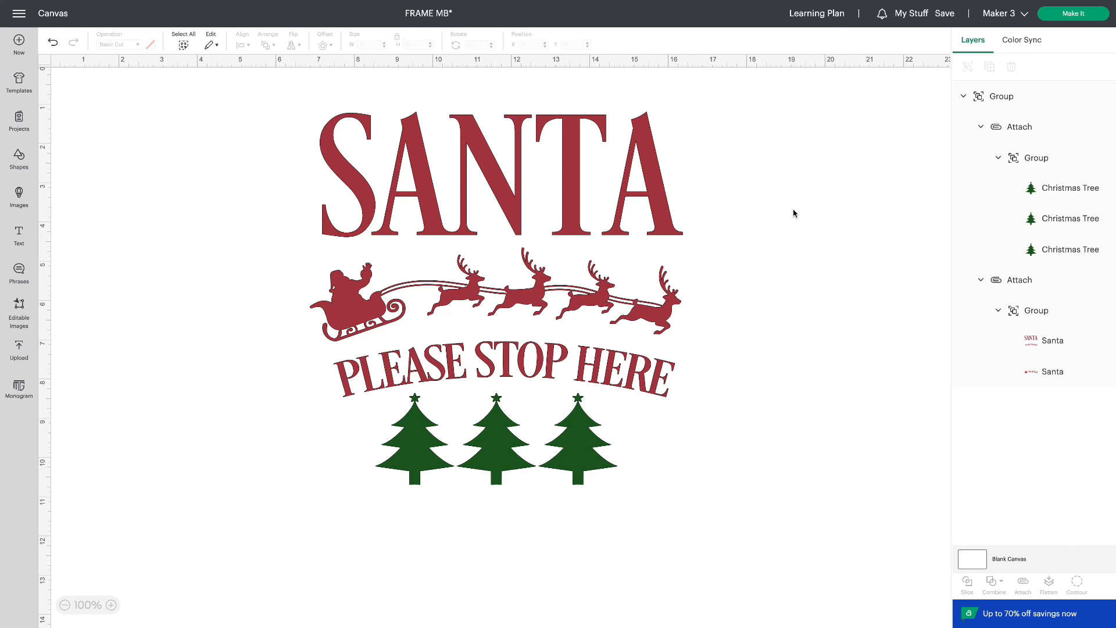
Step: Proceed from the canvas through mat preparation to the cutting setup, and set the base material to Premium Vinyl - Removable Matte
click(1082, 15)
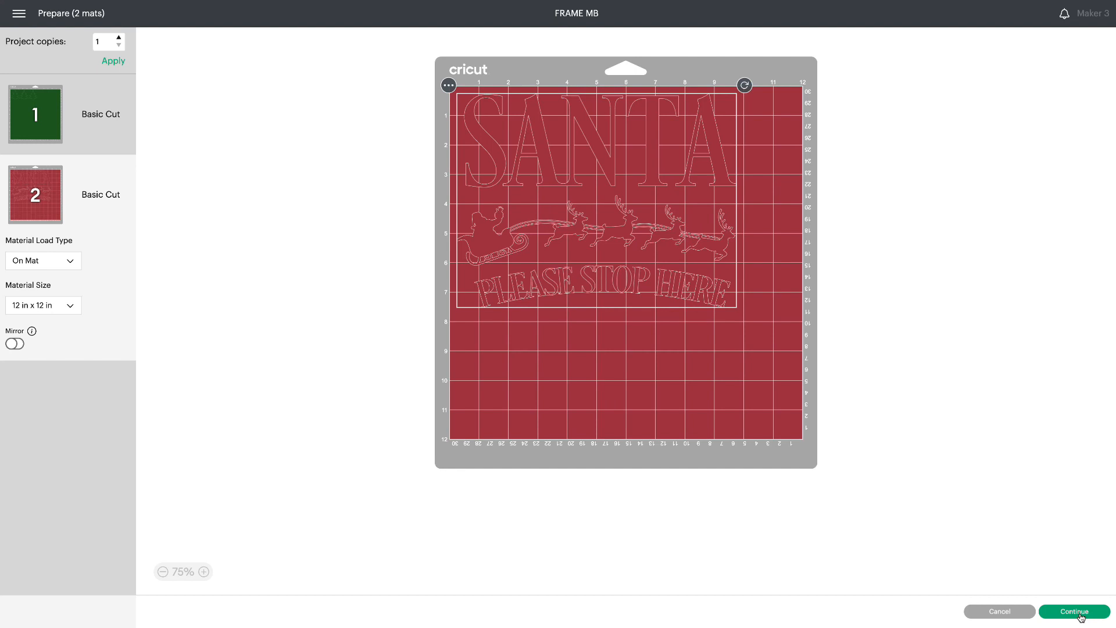
click(1075, 612)
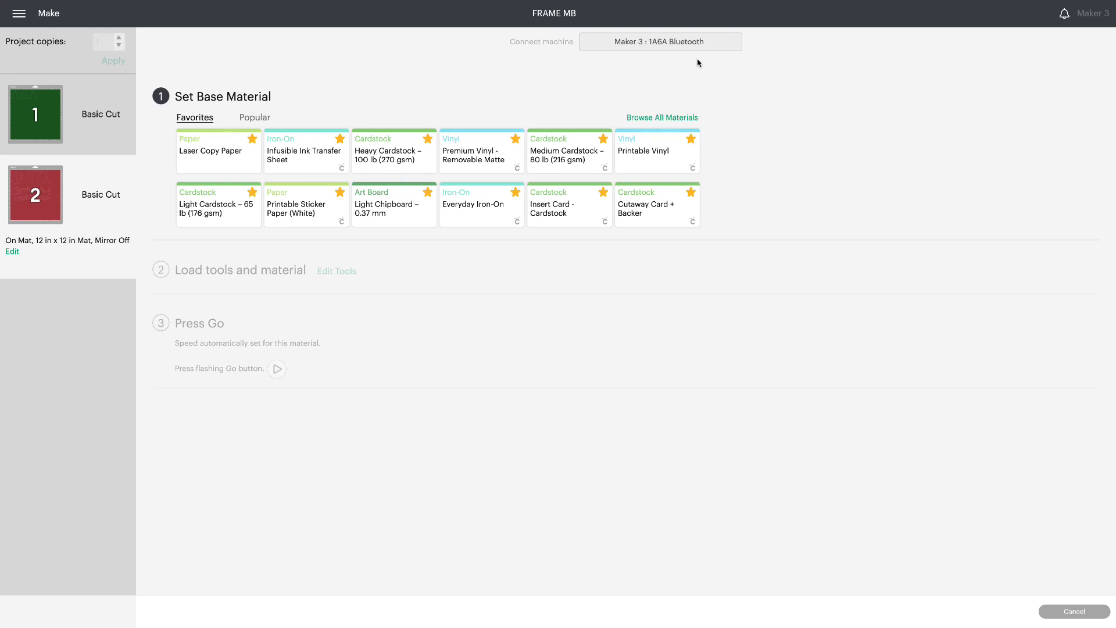
click(462, 155)
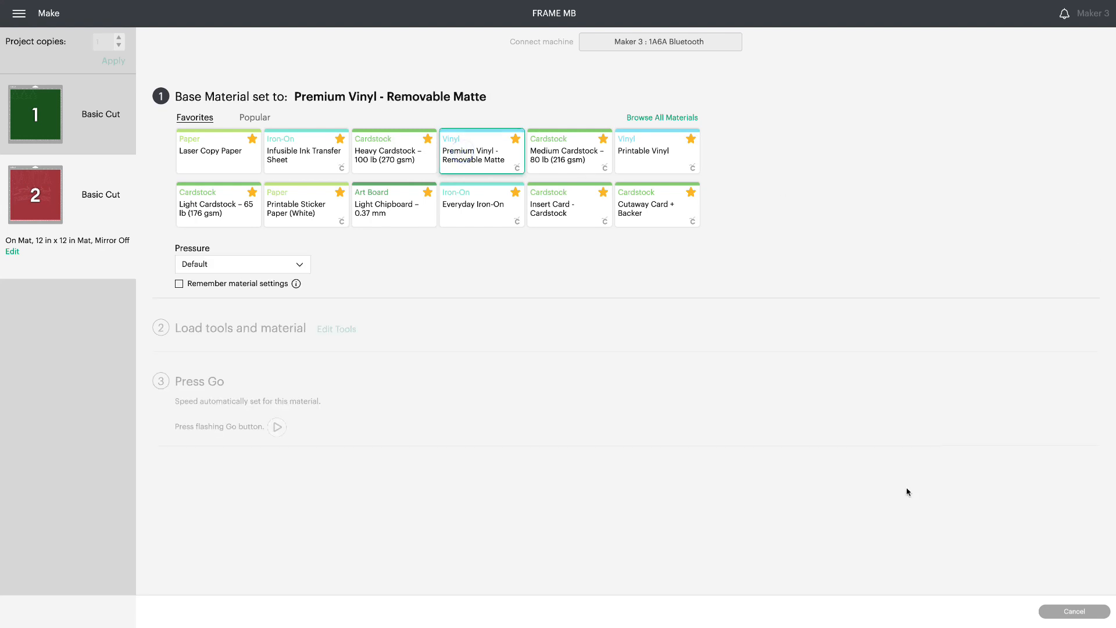